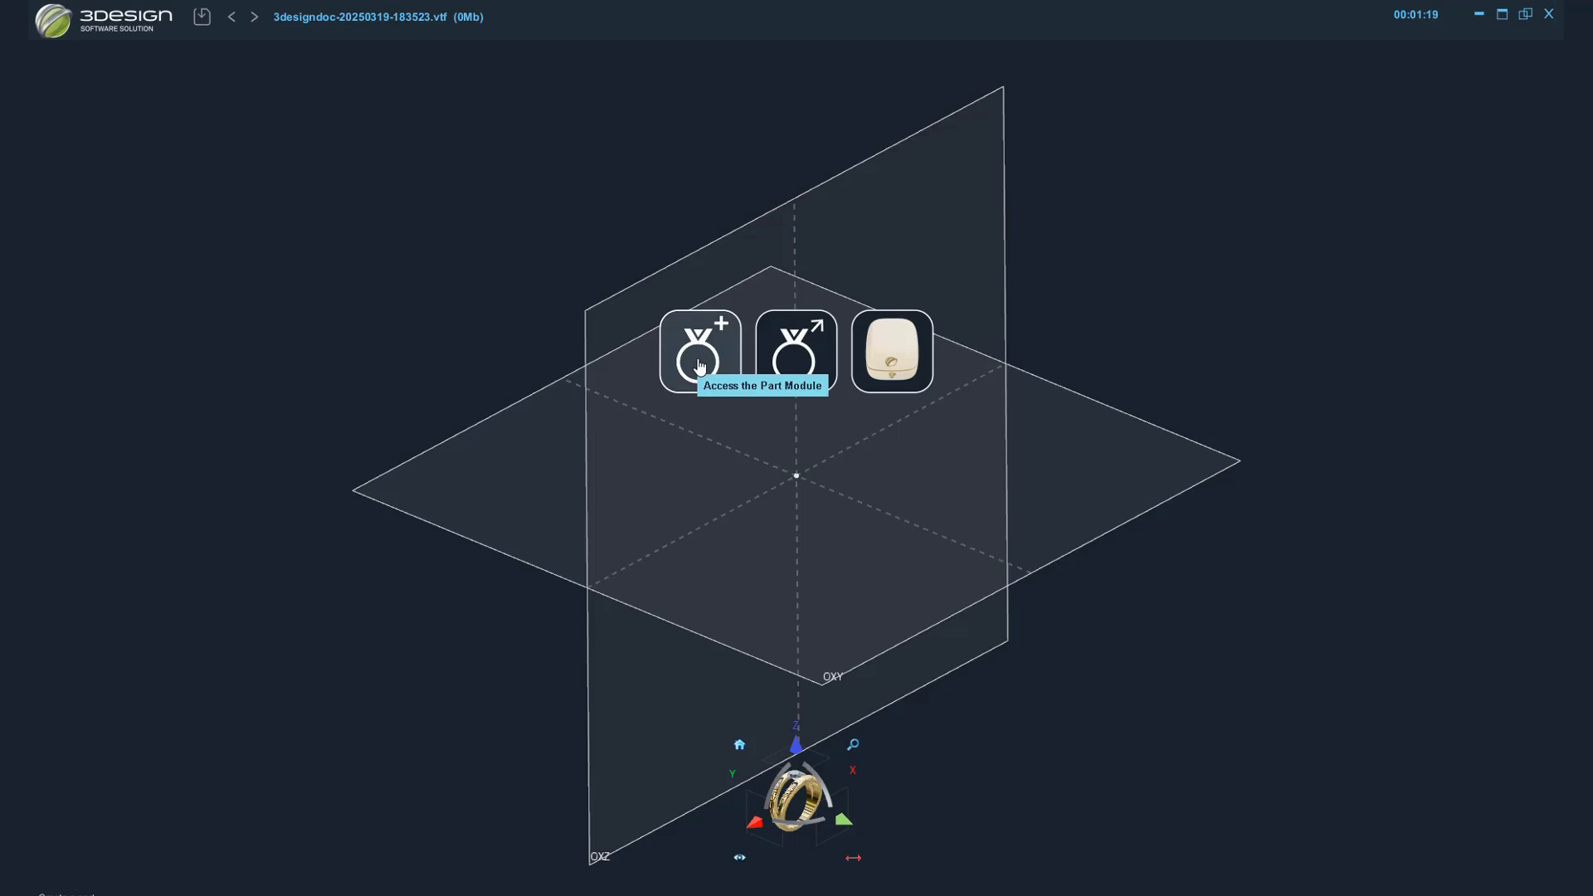
Open the Part module to start a new part.
{"action": "left_click", "coordinate": [687, 364]}
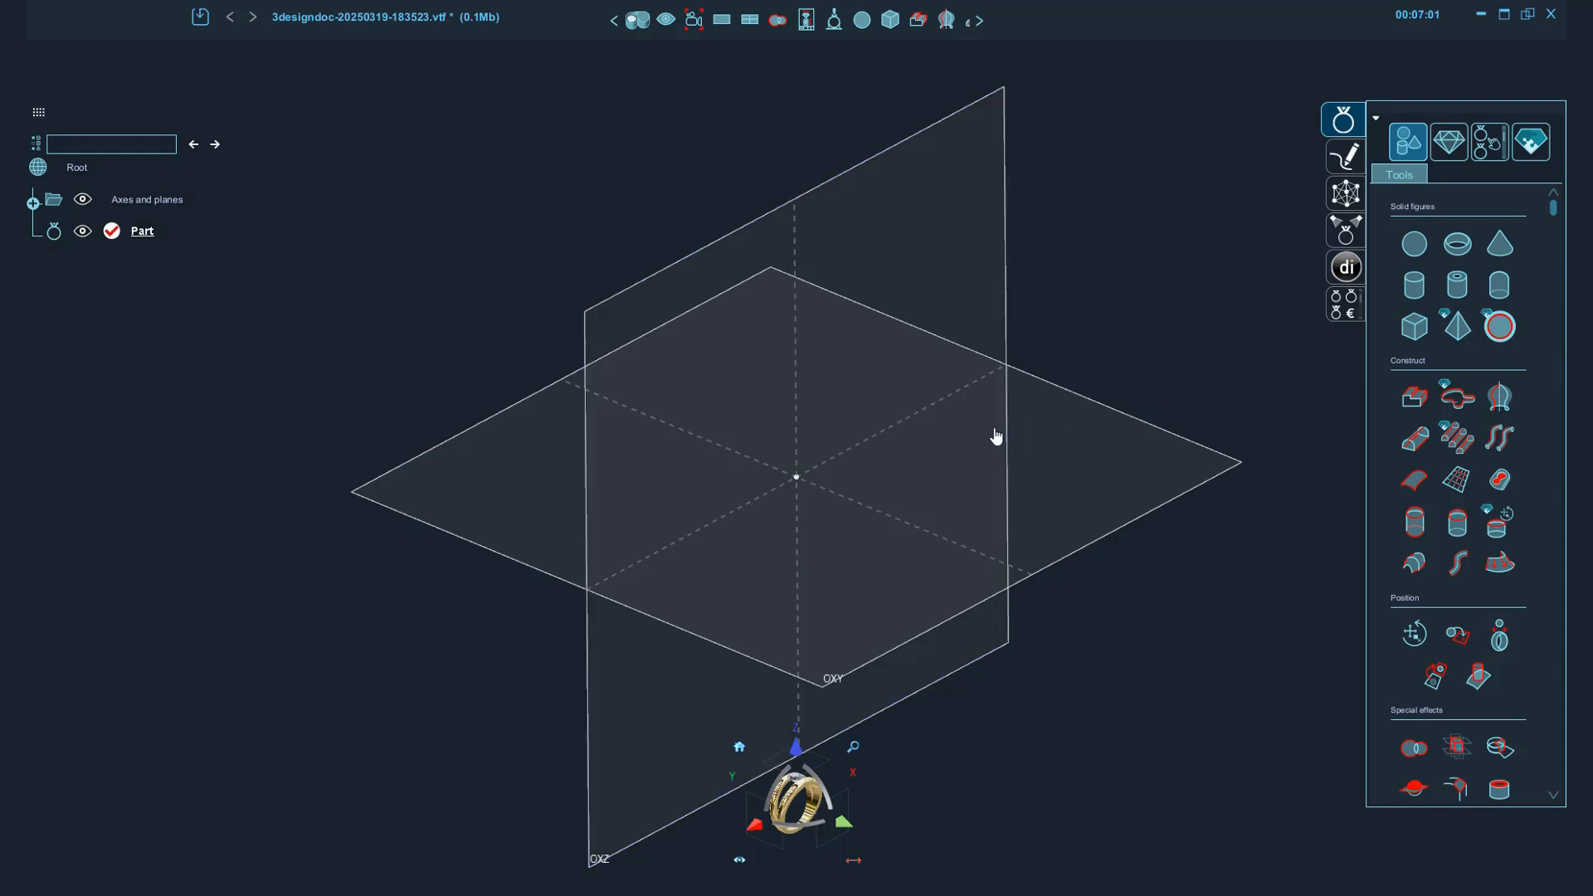
{"action": "middle_click_drag", "start_coordinate": [761, 459], "coordinate": [689, 529]}
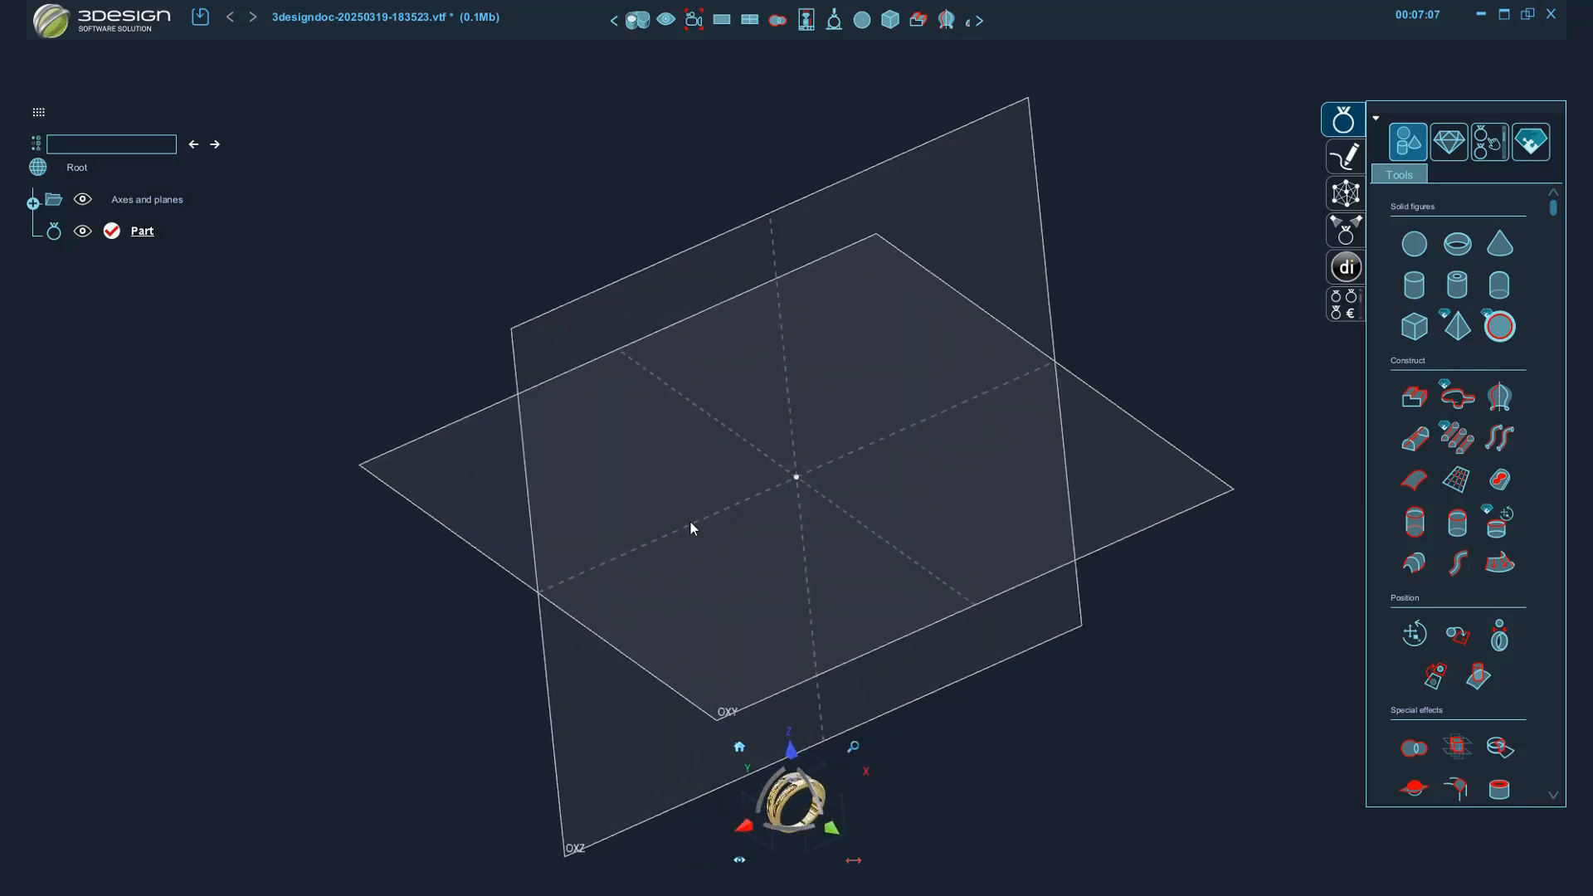
{"action": "middle_click_drag", "start_coordinate": [783, 462], "coordinate": [839, 495]}
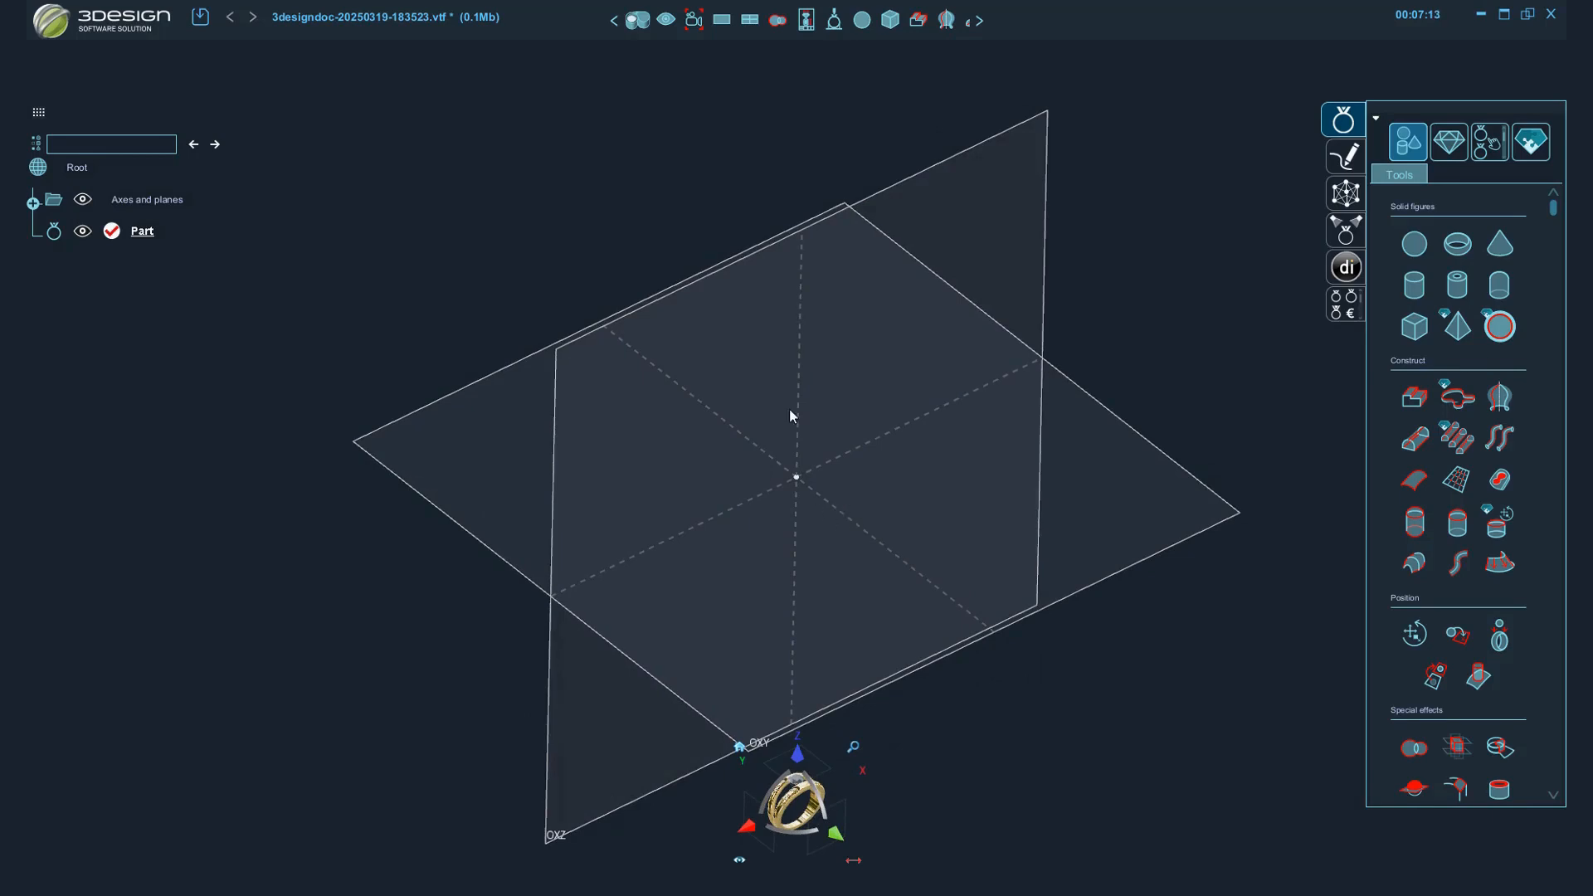
{"action": "middle_click_drag", "start_coordinate": [789, 410], "coordinate": [811, 374]}
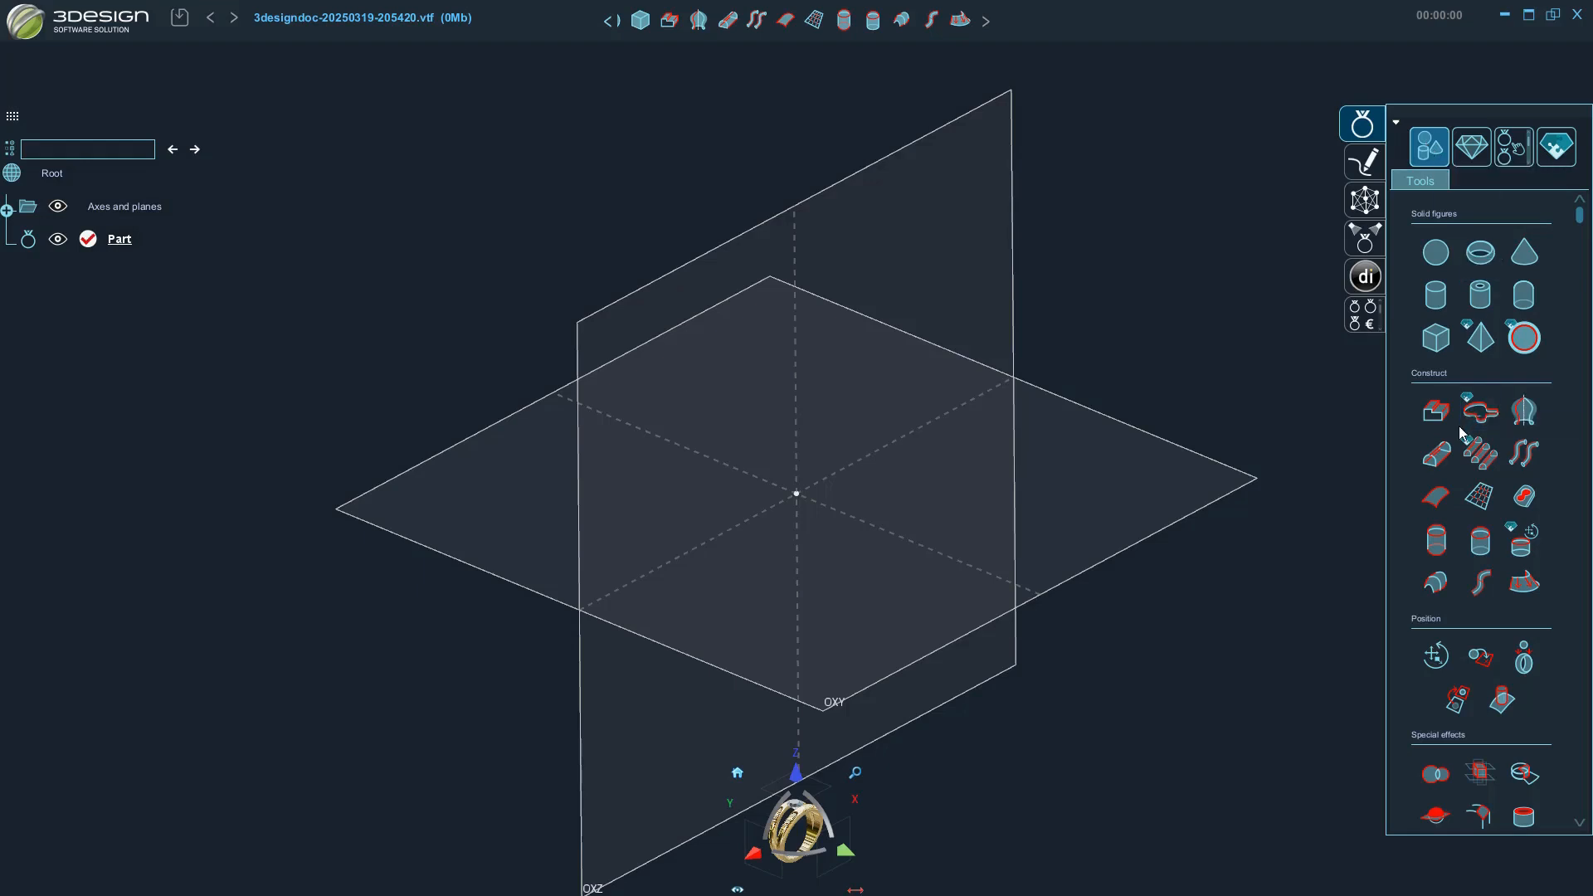
Create a Ring size builder on the OXZ plane with European ring size 54 and a 3 mm top offset.
{"action": "scroll", "coordinate": [1462, 433], "scroll_direction": "down", "scroll_amount": 2}
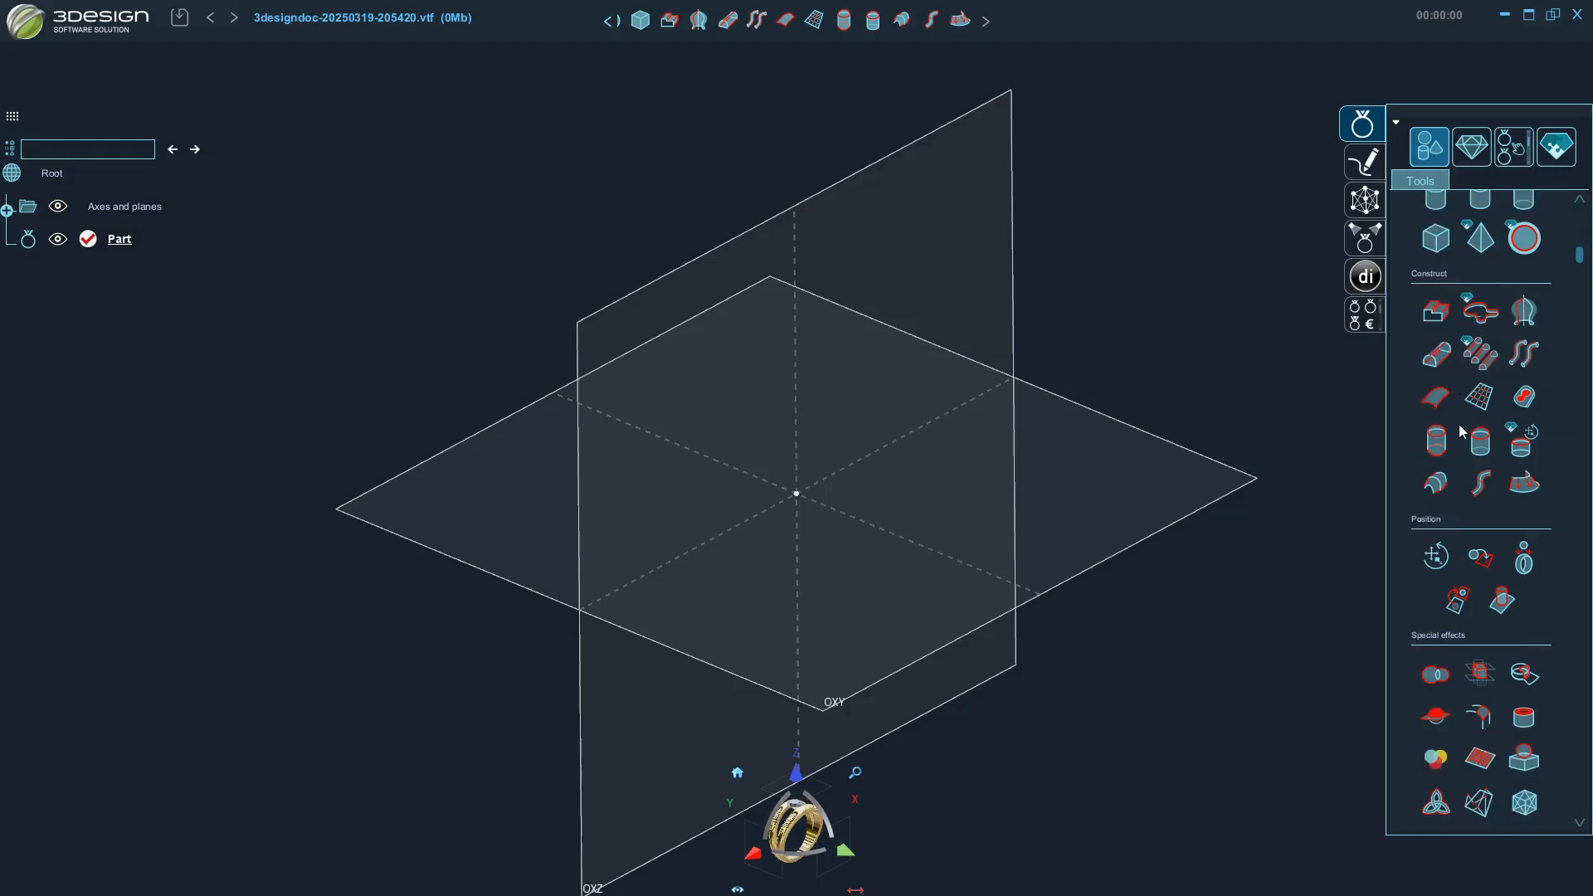
{"action": "scroll", "coordinate": [1463, 433], "scroll_direction": "up", "scroll_amount": 2}
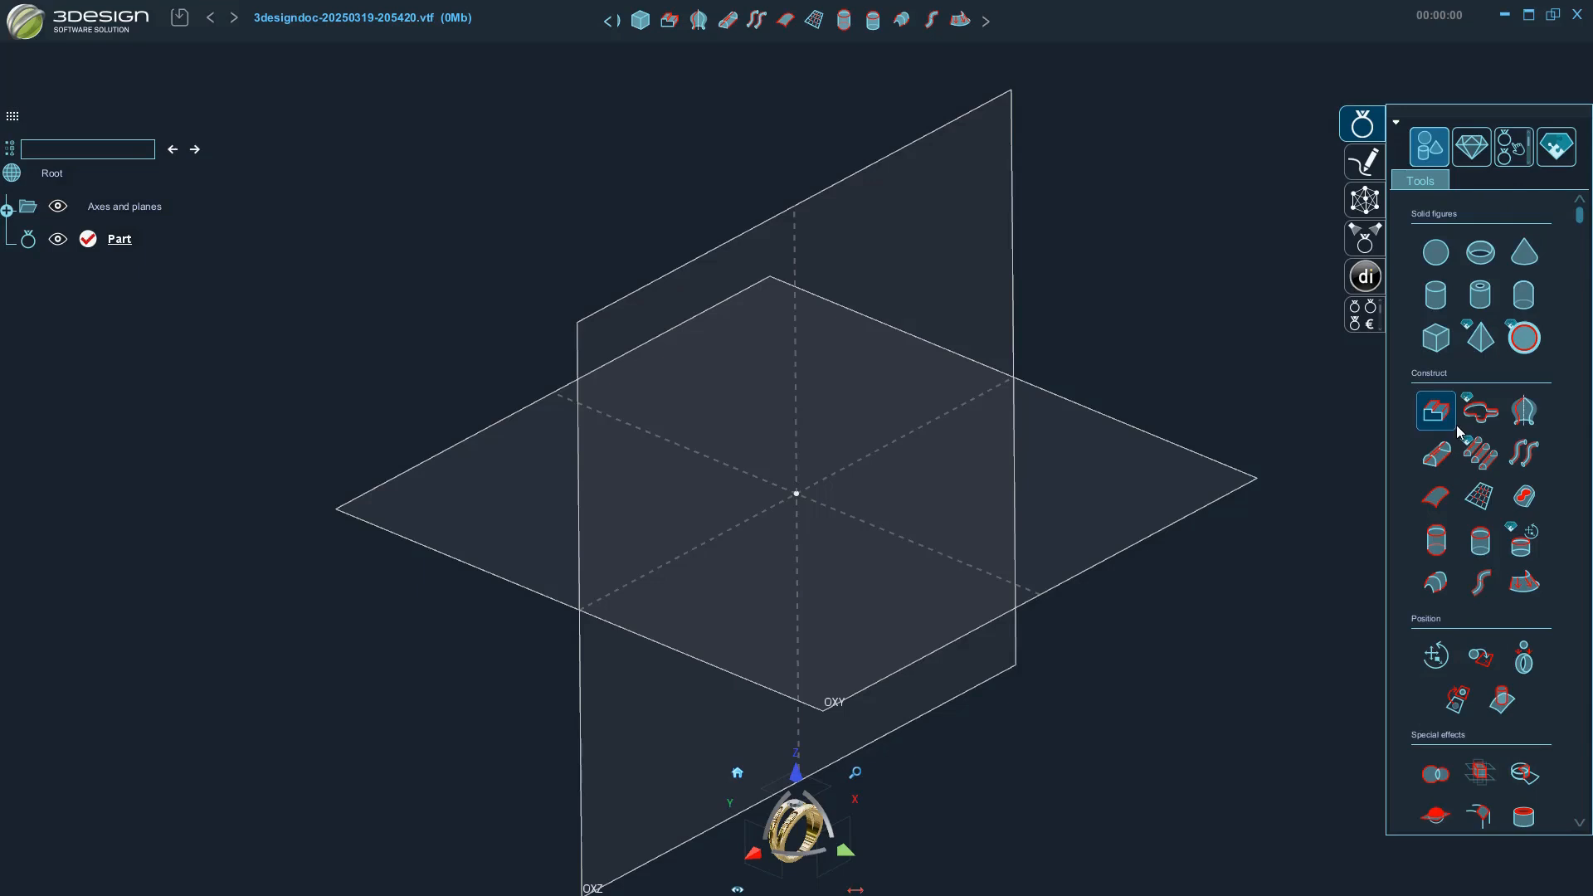
{"action": "left_click", "coordinate": [1474, 149]}
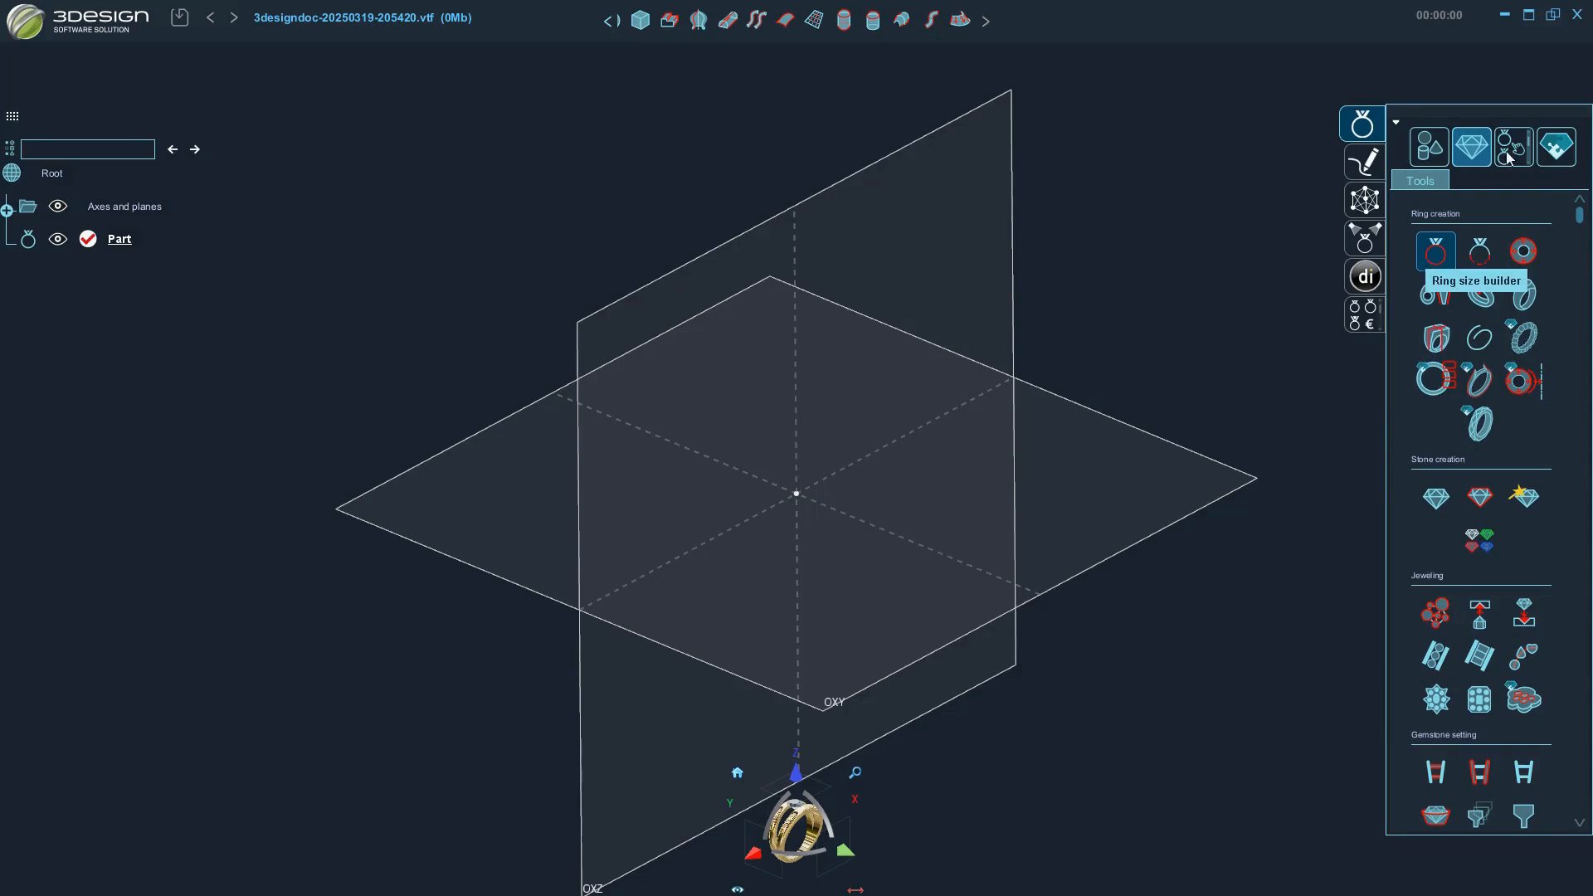
{"action": "left_click", "coordinate": [1429, 259]}
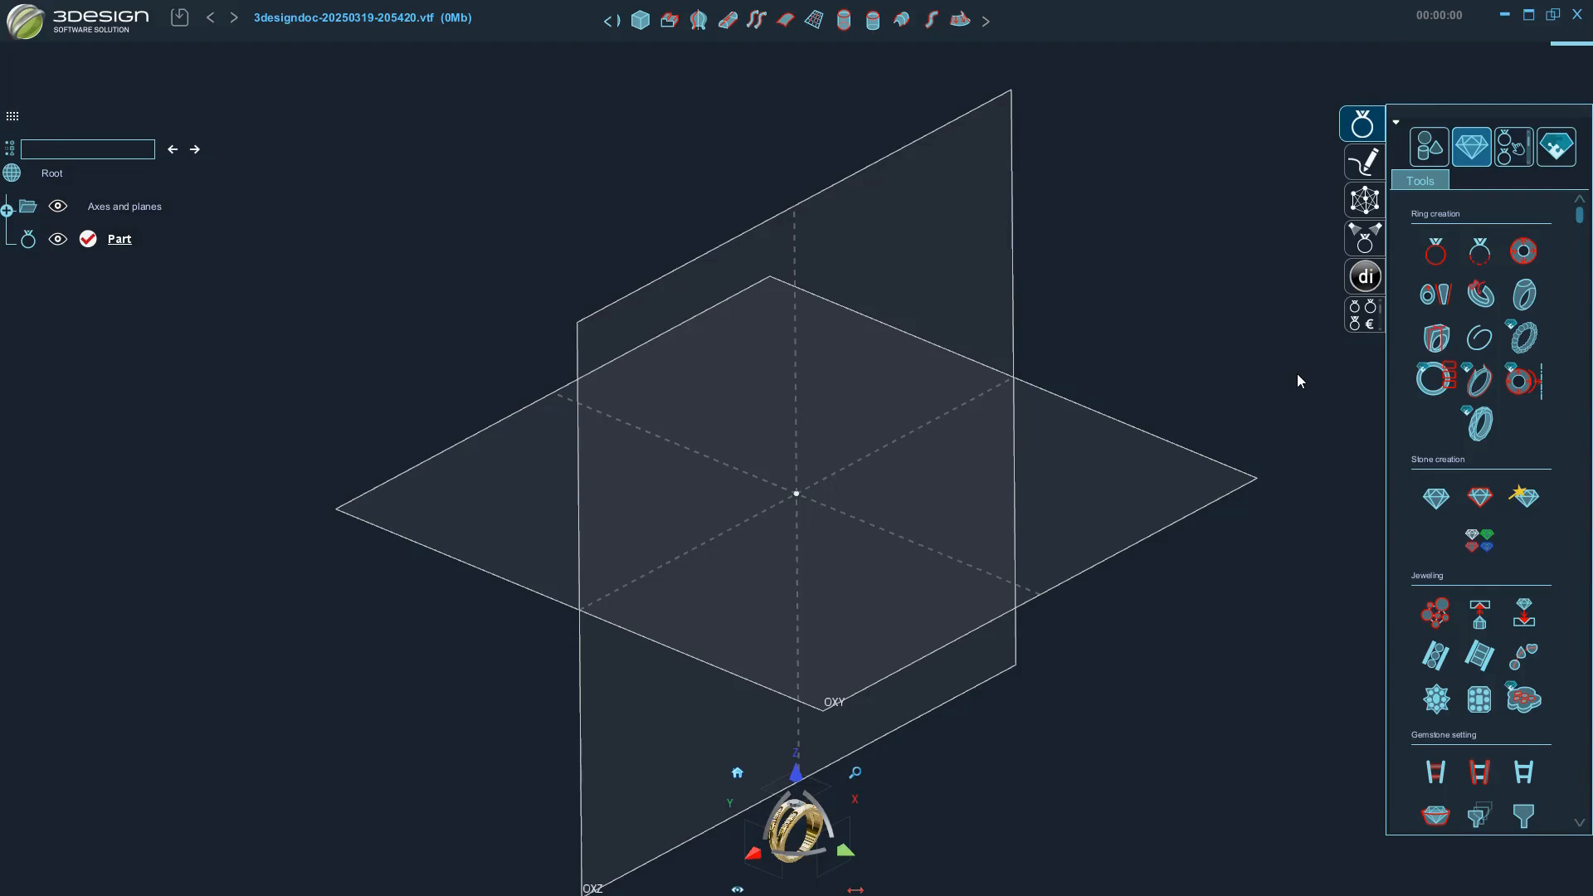
{"action": "left_click", "coordinate": [1436, 253]}
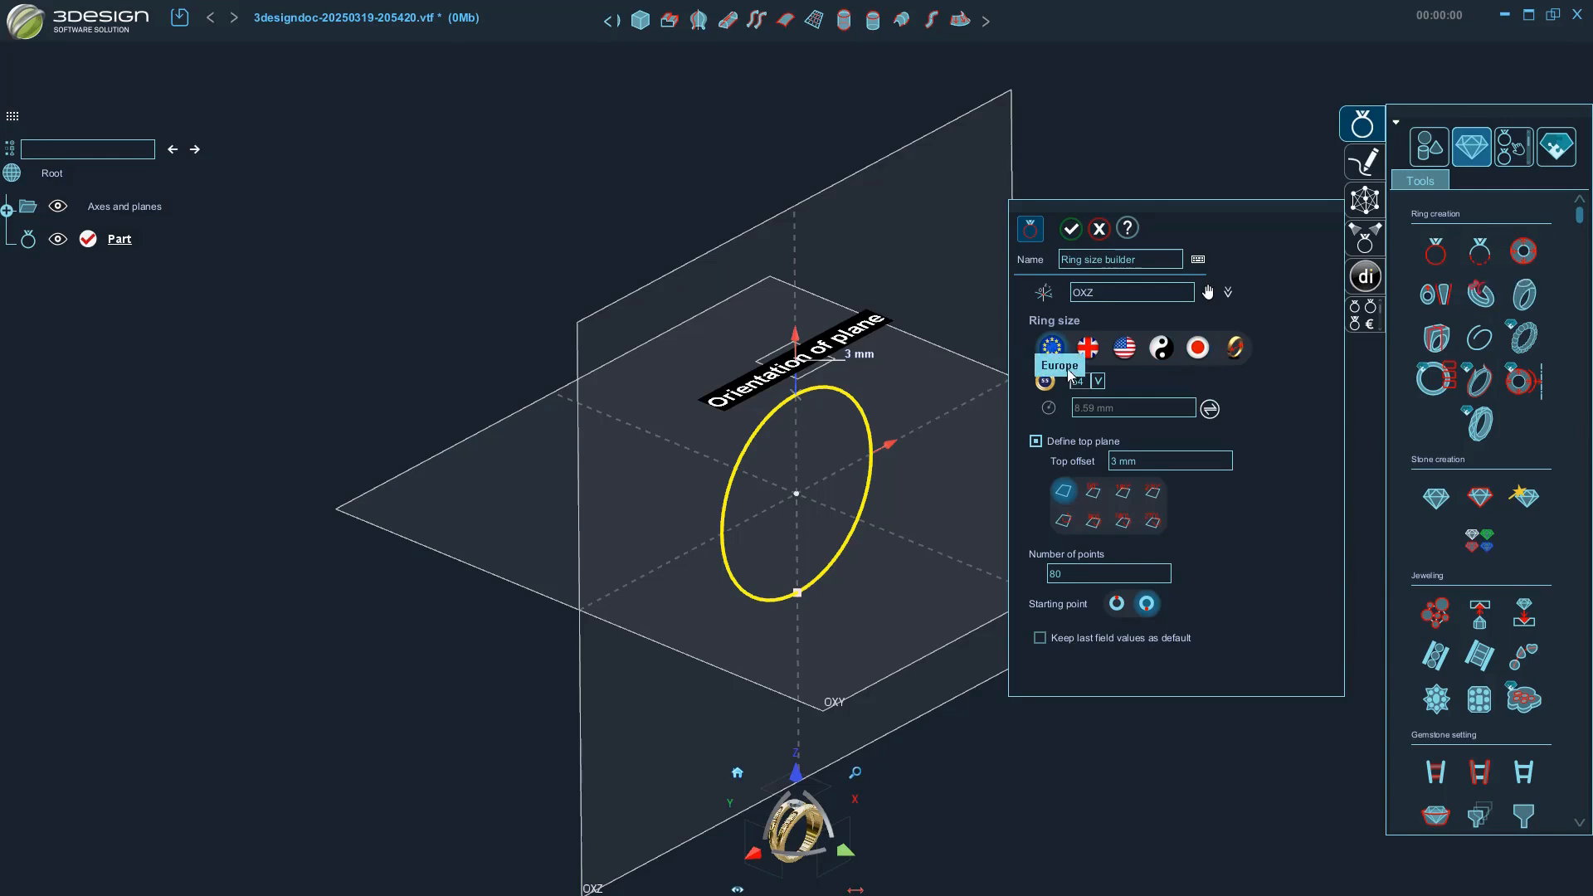
{"action": "left_click", "coordinate": [1098, 381]}
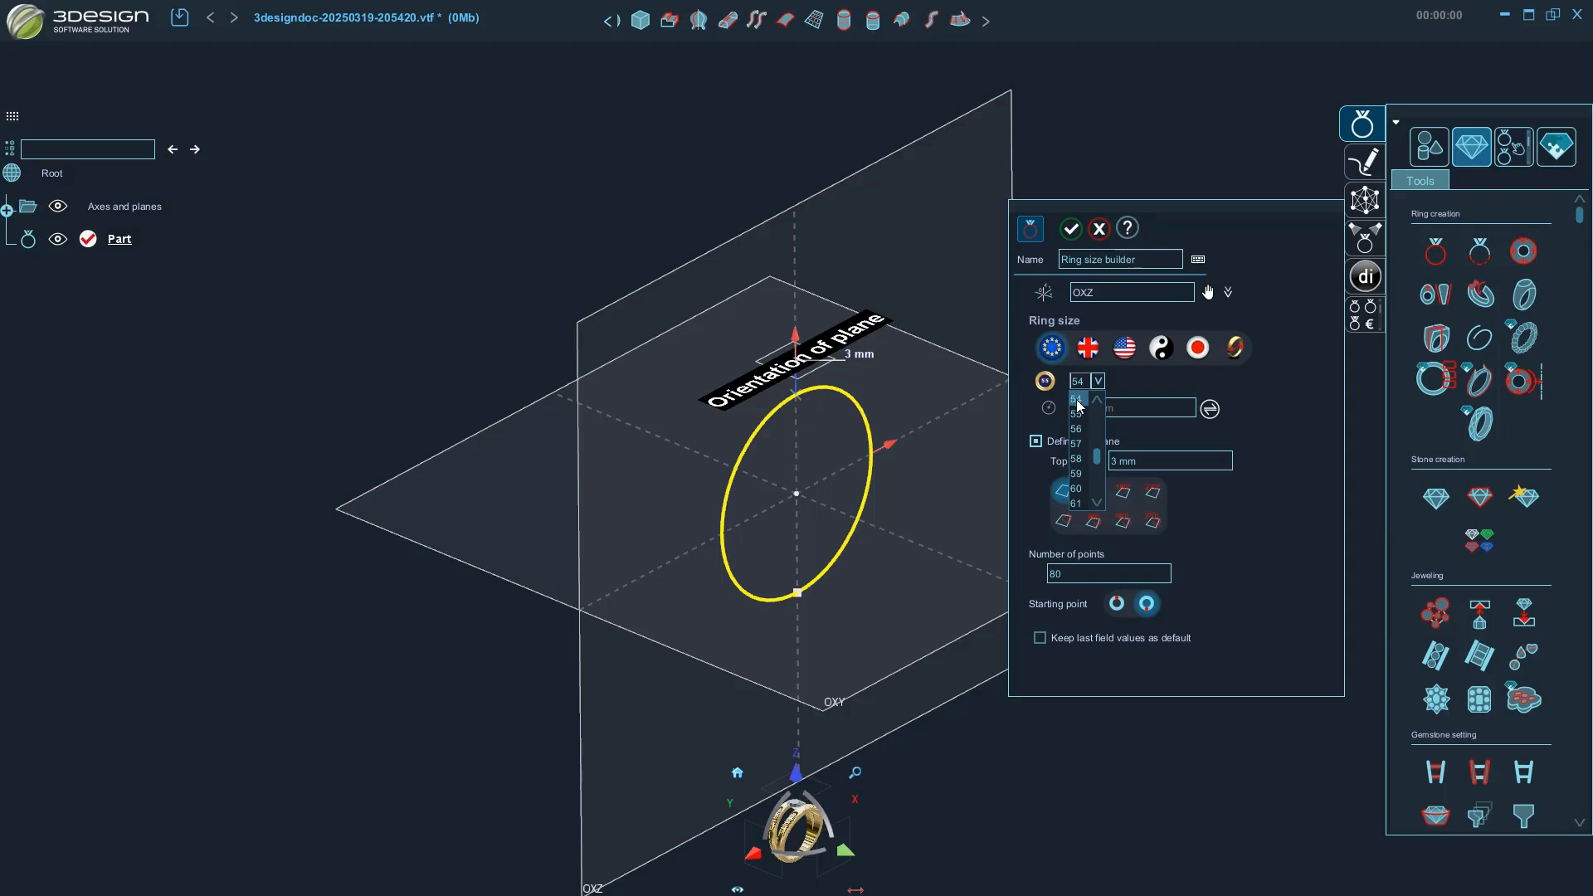
{"action": "left_click", "coordinate": [1072, 228]}
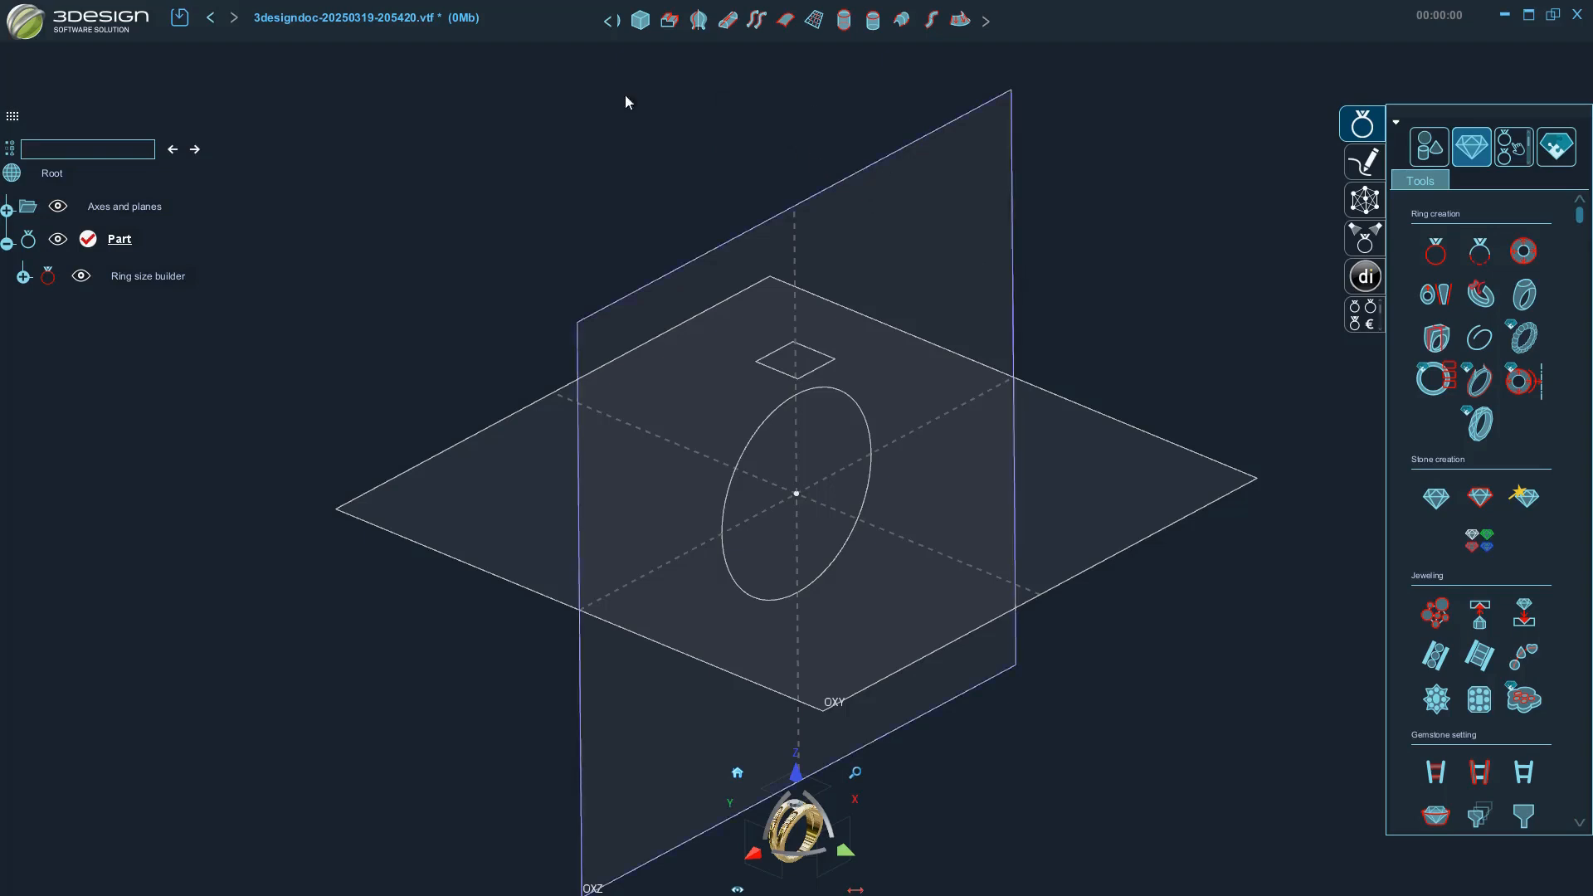
{"action": "double_click", "coordinate": [157, 276]}
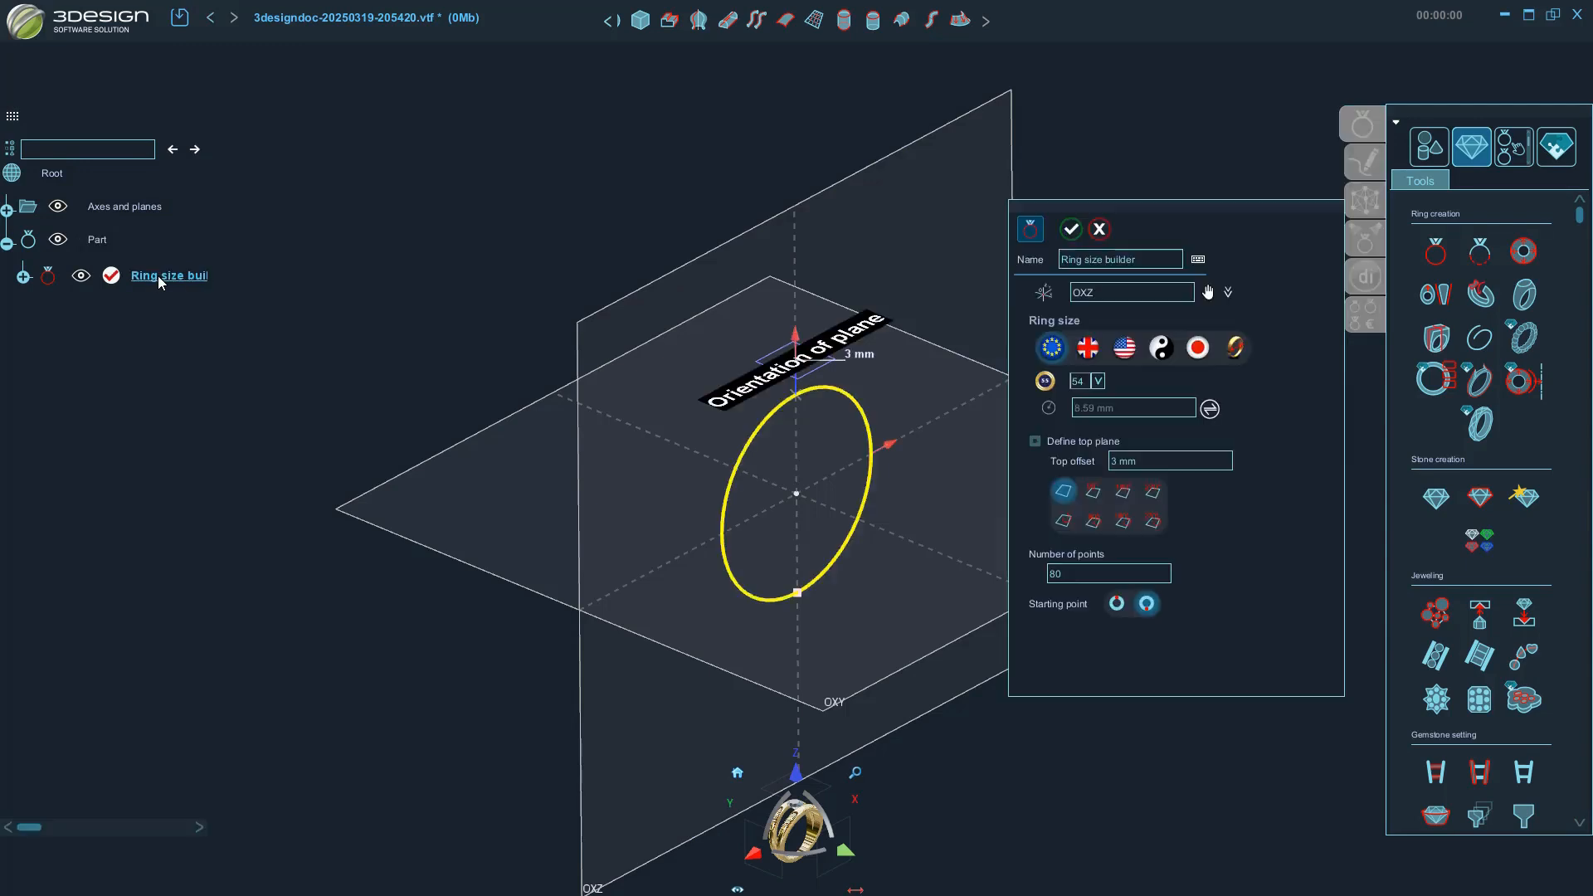
{"action": "left_click", "coordinate": [1071, 230]}
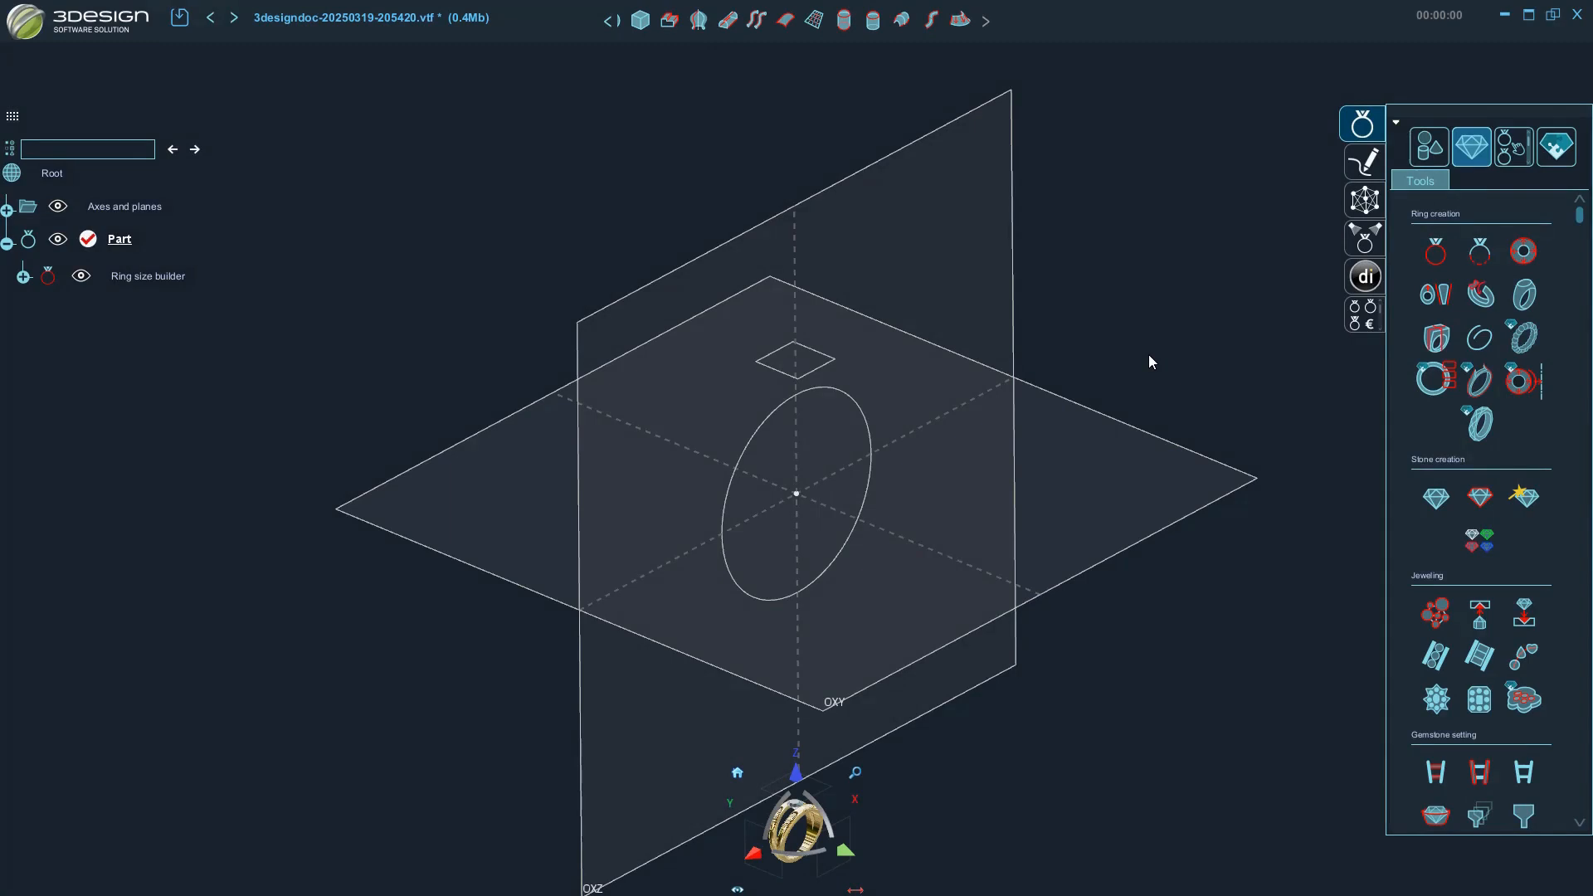
Create a Yellow gold 18K sphere of 1.5 mm at the origin on the OXY plane.
{"action": "left_click", "coordinate": [1430, 147]}
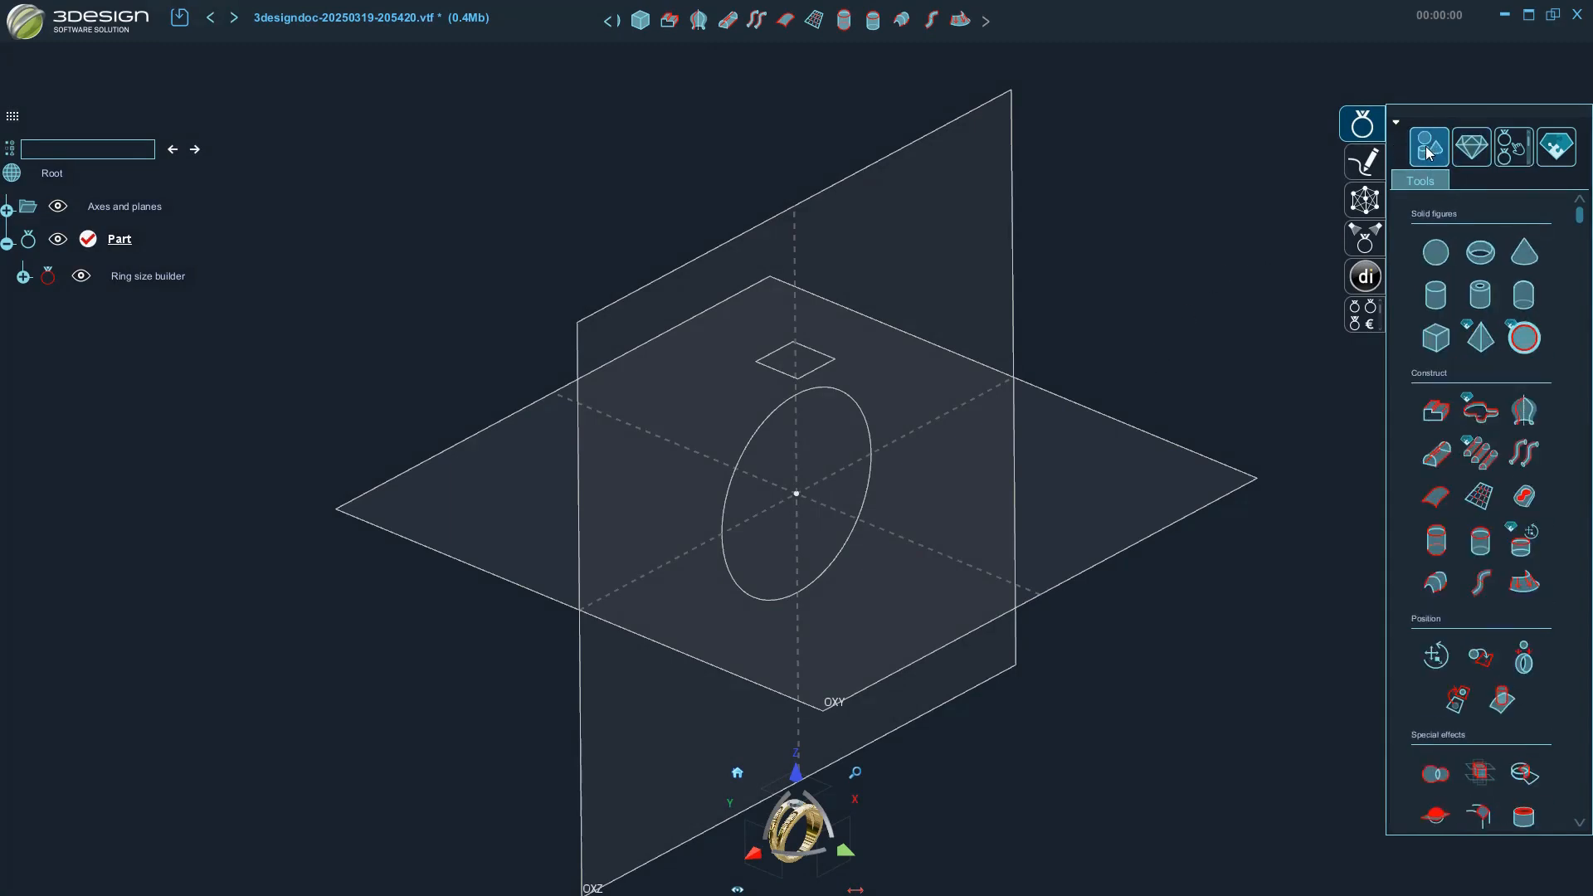
{"action": "left_click", "coordinate": [1428, 252]}
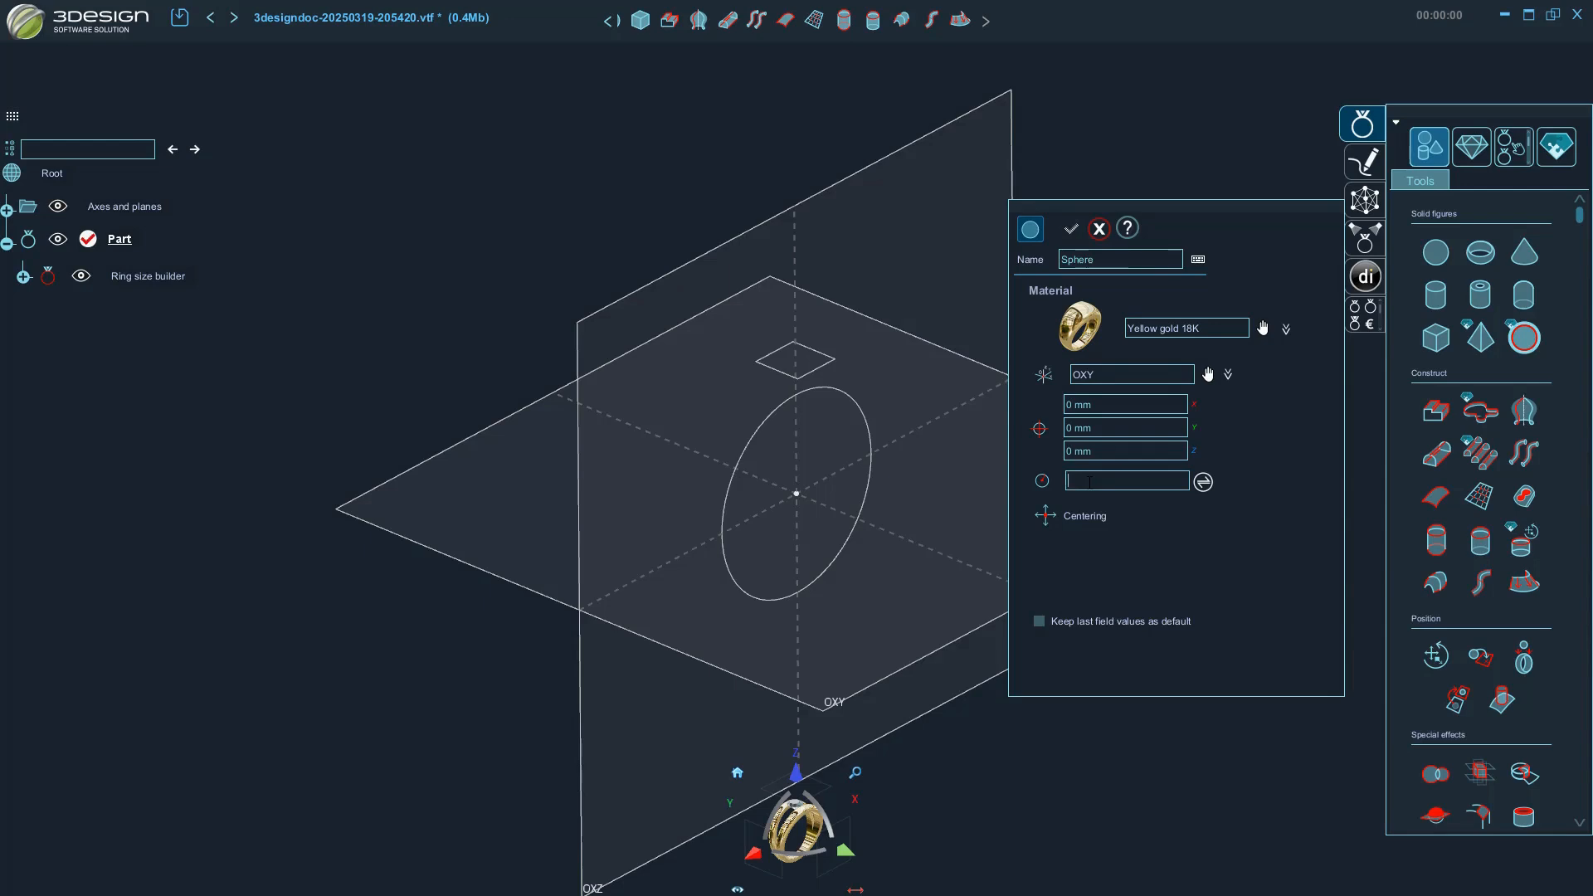
{"action": "type", "text": "1.5"}
{"action": "key", "text": "Return"}
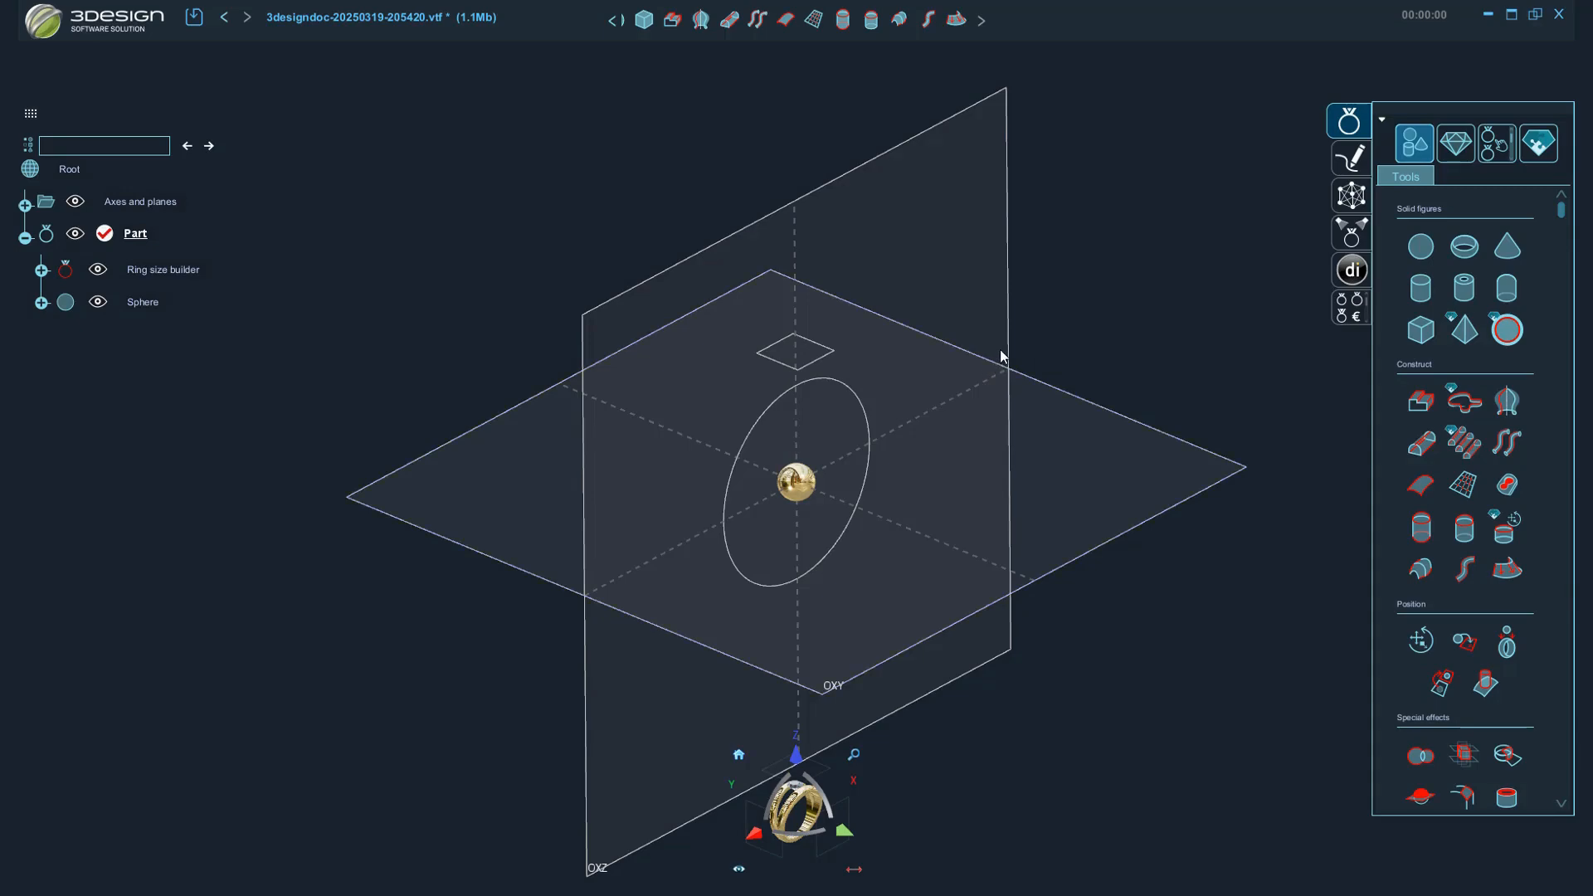
Inspect the sphere and ring circle from several viewpoints.
{"action": "mouse_move", "coordinate": [1002, 357]}
{"action": "right_mouse_down"}
{"action": "mouse_move", "coordinate": [1010, 466]}
{"action": "mouse_move", "coordinate": [583, 580]}
{"action": "mouse_move", "coordinate": [548, 220]}
{"action": "mouse_move", "coordinate": [583, 442]}
{"action": "mouse_move", "coordinate": [840, 705]}
{"action": "mouse_move", "coordinate": [1228, 456]}
{"action": "mouse_move", "coordinate": [1193, 437]}
{"action": "mouse_move", "coordinate": [645, 680]}
{"action": "mouse_move", "coordinate": [609, 274]}
{"action": "mouse_move", "coordinate": [568, 400]}
{"action": "mouse_move", "coordinate": [1048, 660]}
{"action": "mouse_move", "coordinate": [1076, 281]}
{"action": "mouse_move", "coordinate": [985, 373]}
{"action": "right_mouse_up"}
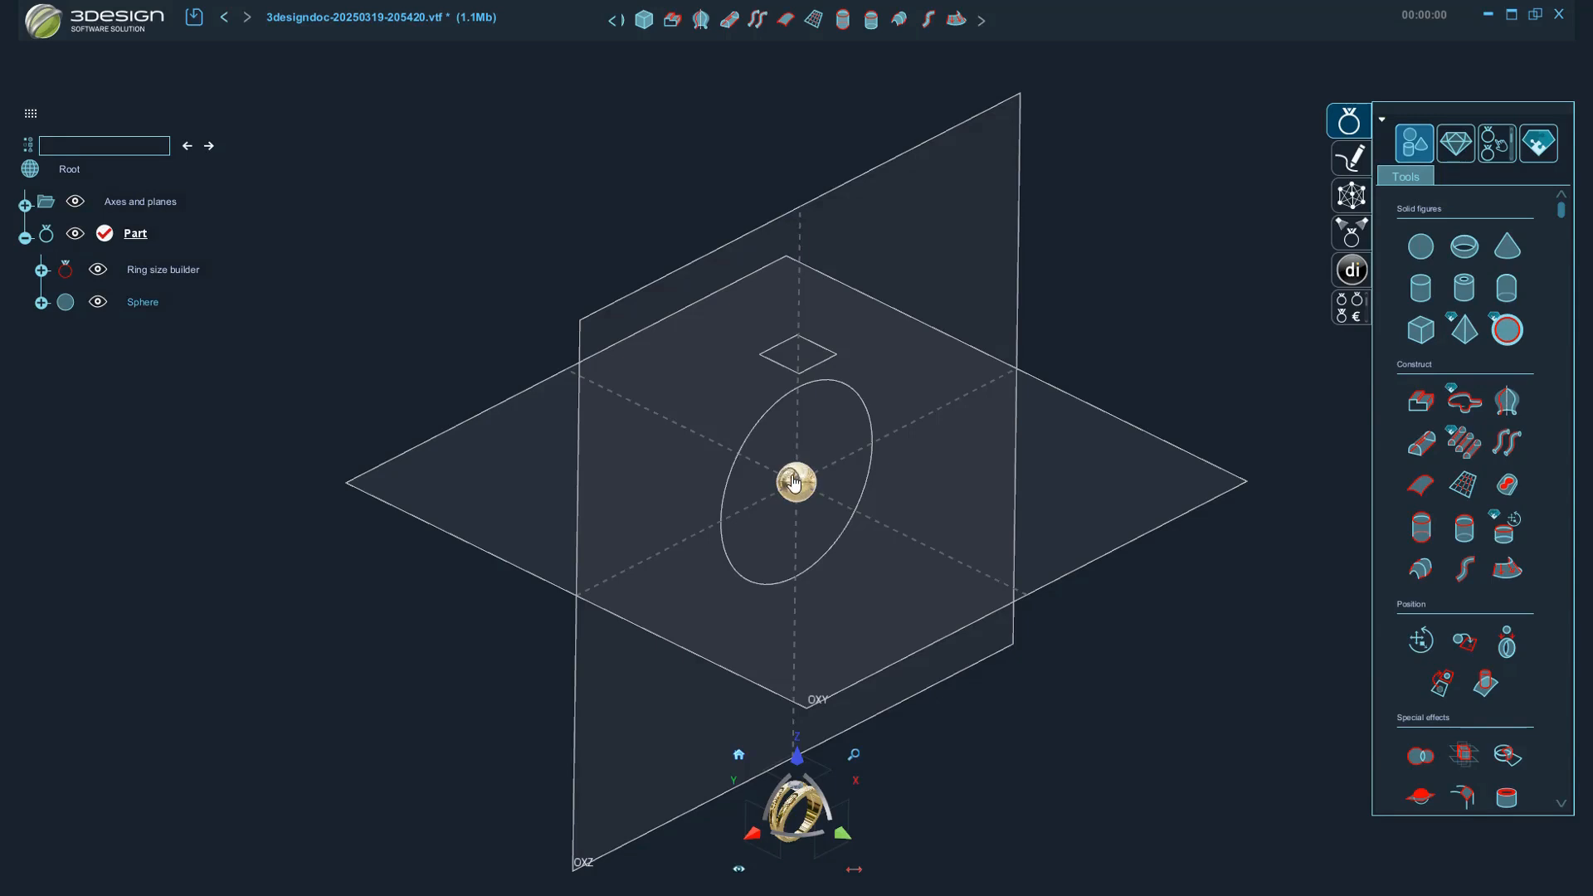
{"action": "scroll", "coordinate": [795, 482], "scroll_direction": "up", "scroll_amount": 5}
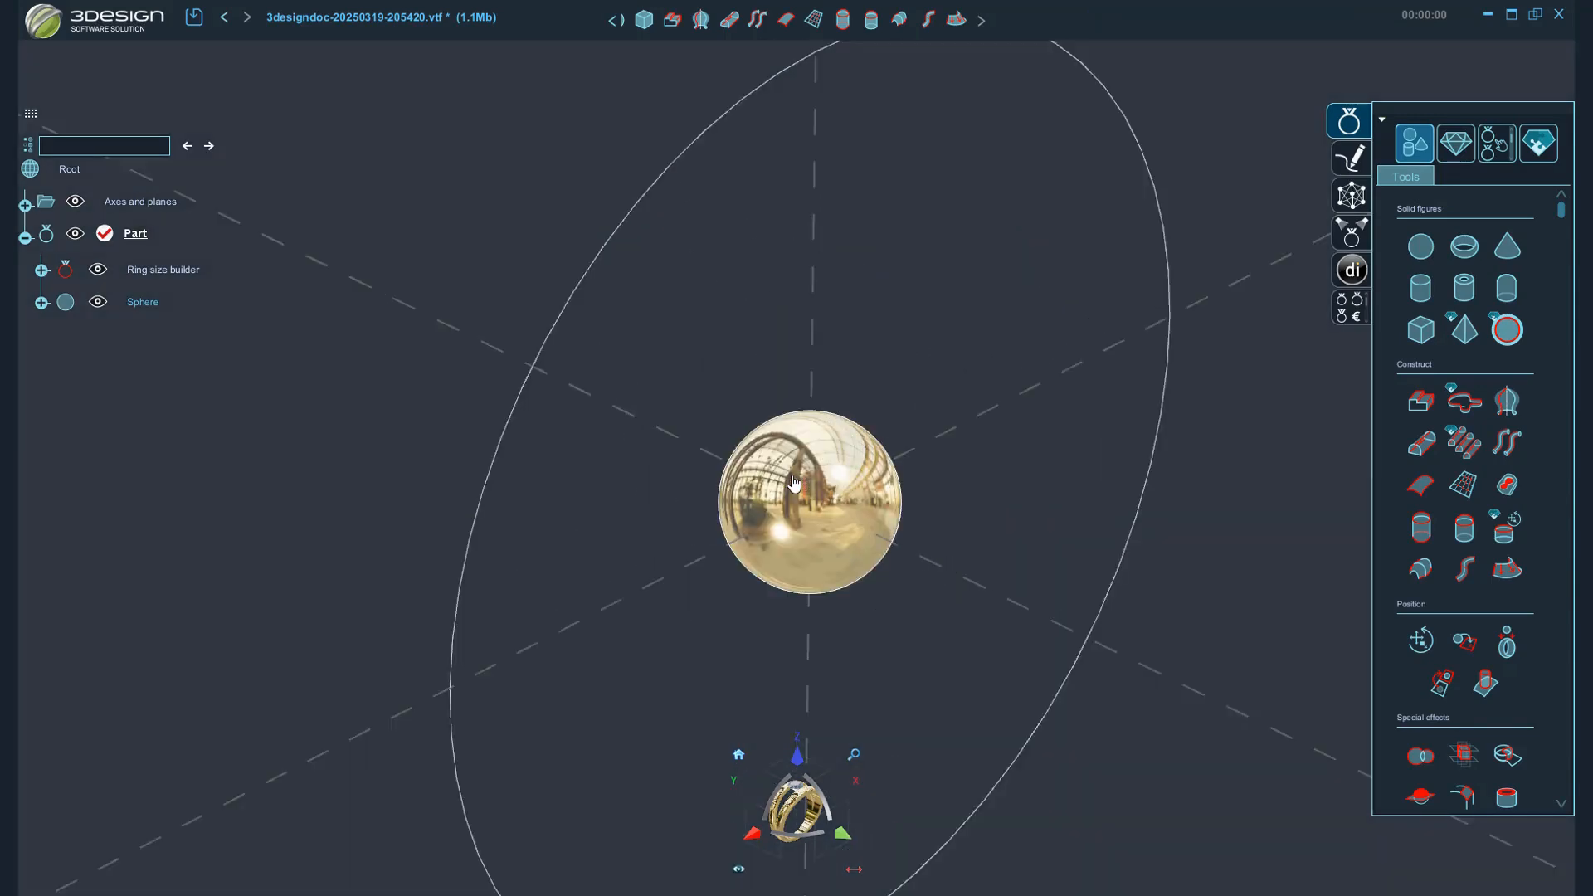
{"action": "scroll", "coordinate": [794, 482], "scroll_direction": "down", "scroll_amount": 8}
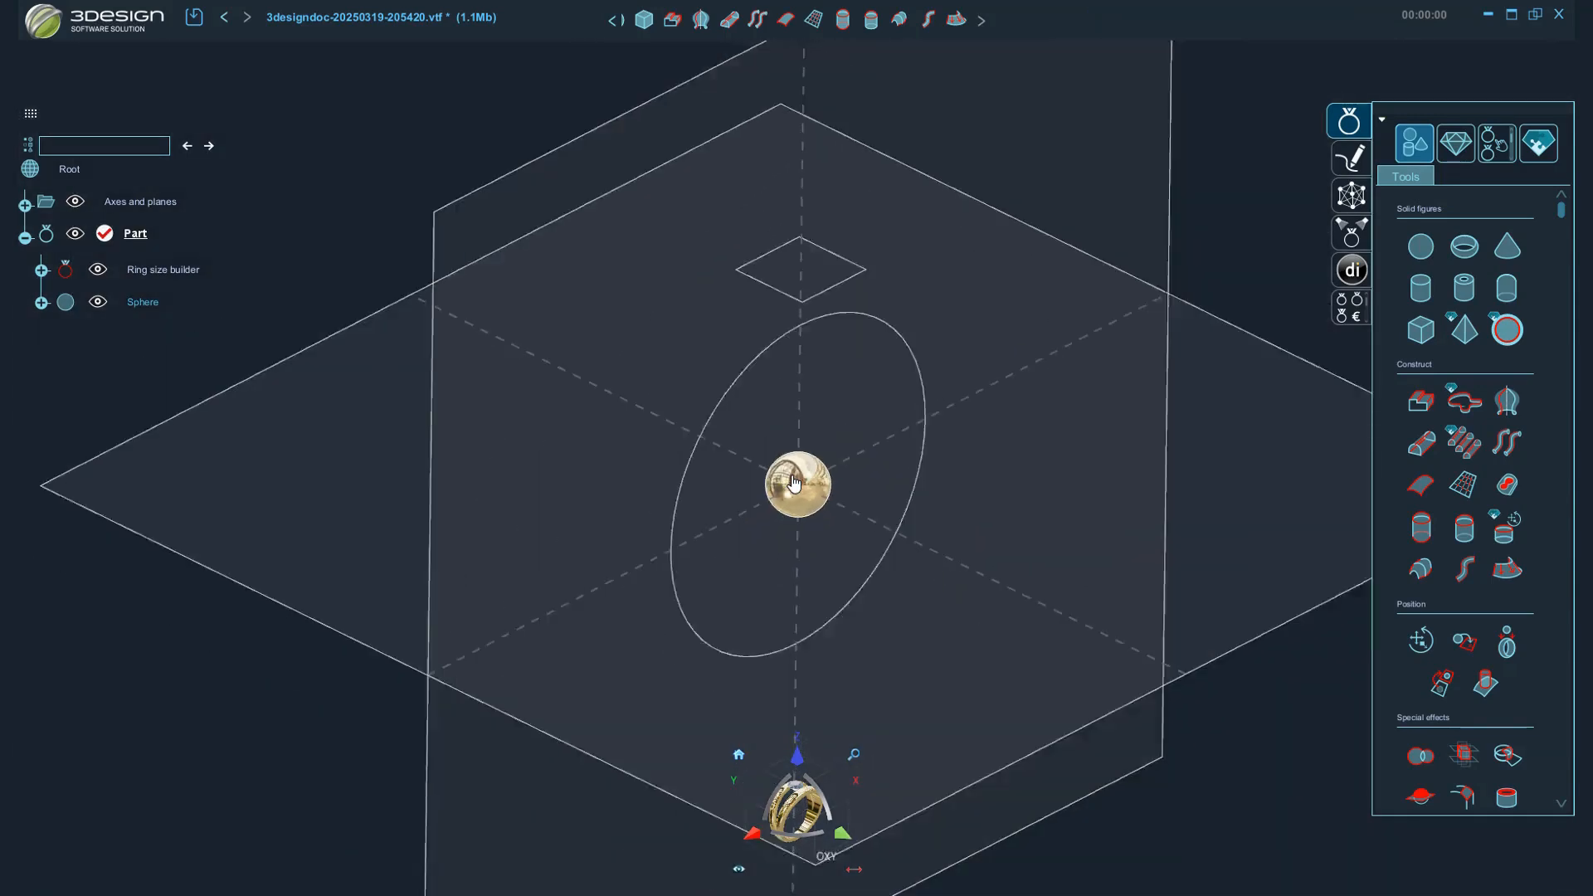
{"action": "middle_click_drag", "start_coordinate": [933, 312], "coordinate": [966, 499]}
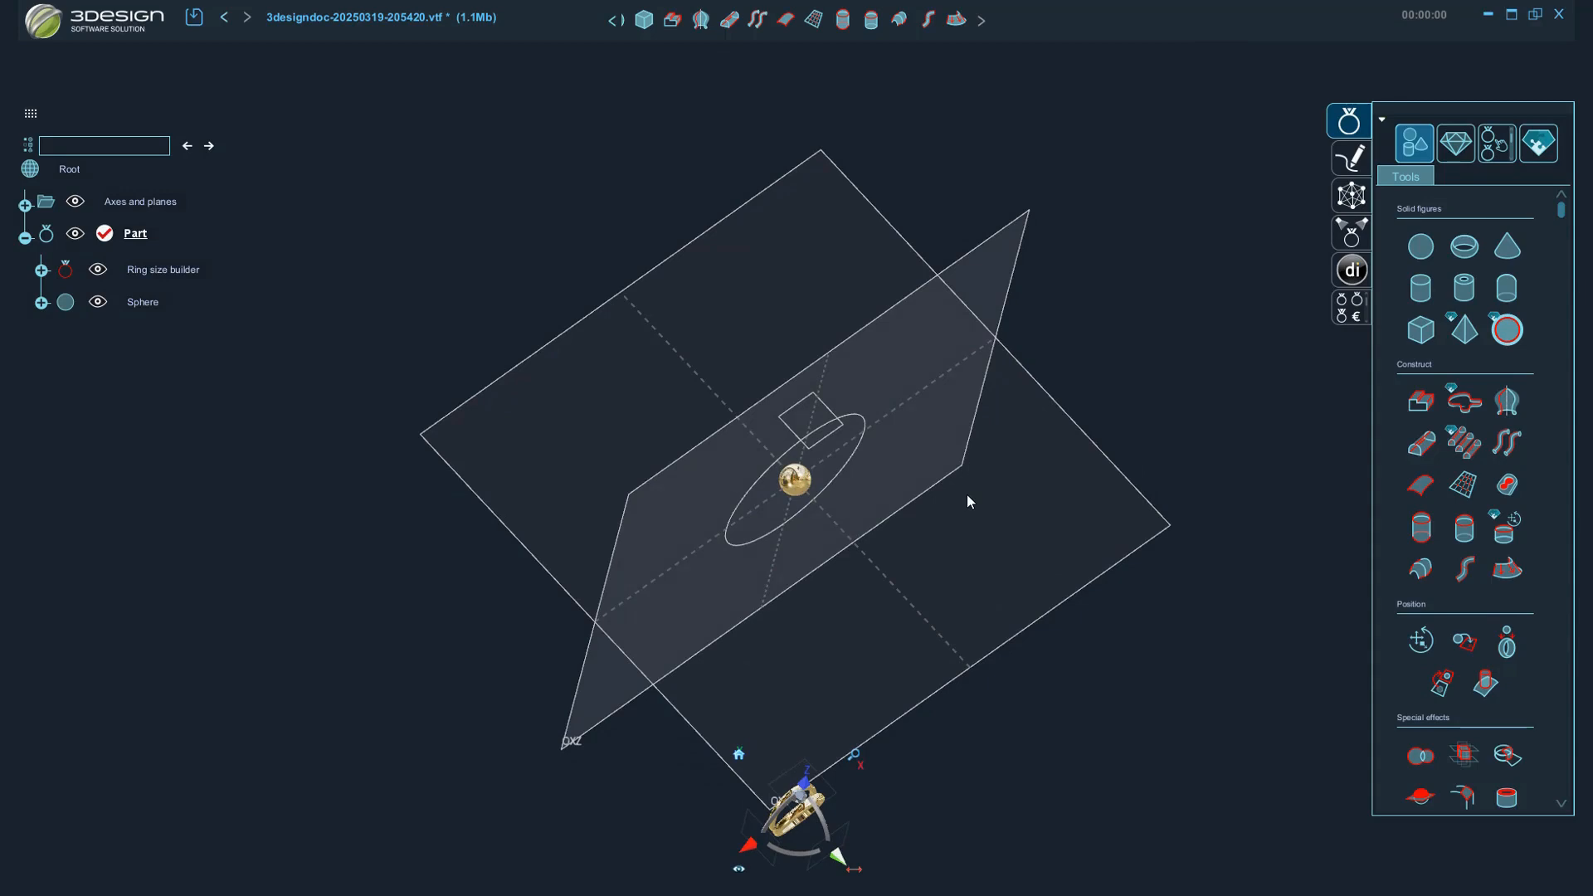
{"action": "middle_click_drag", "start_coordinate": [1008, 464], "coordinate": [1131, 636]}
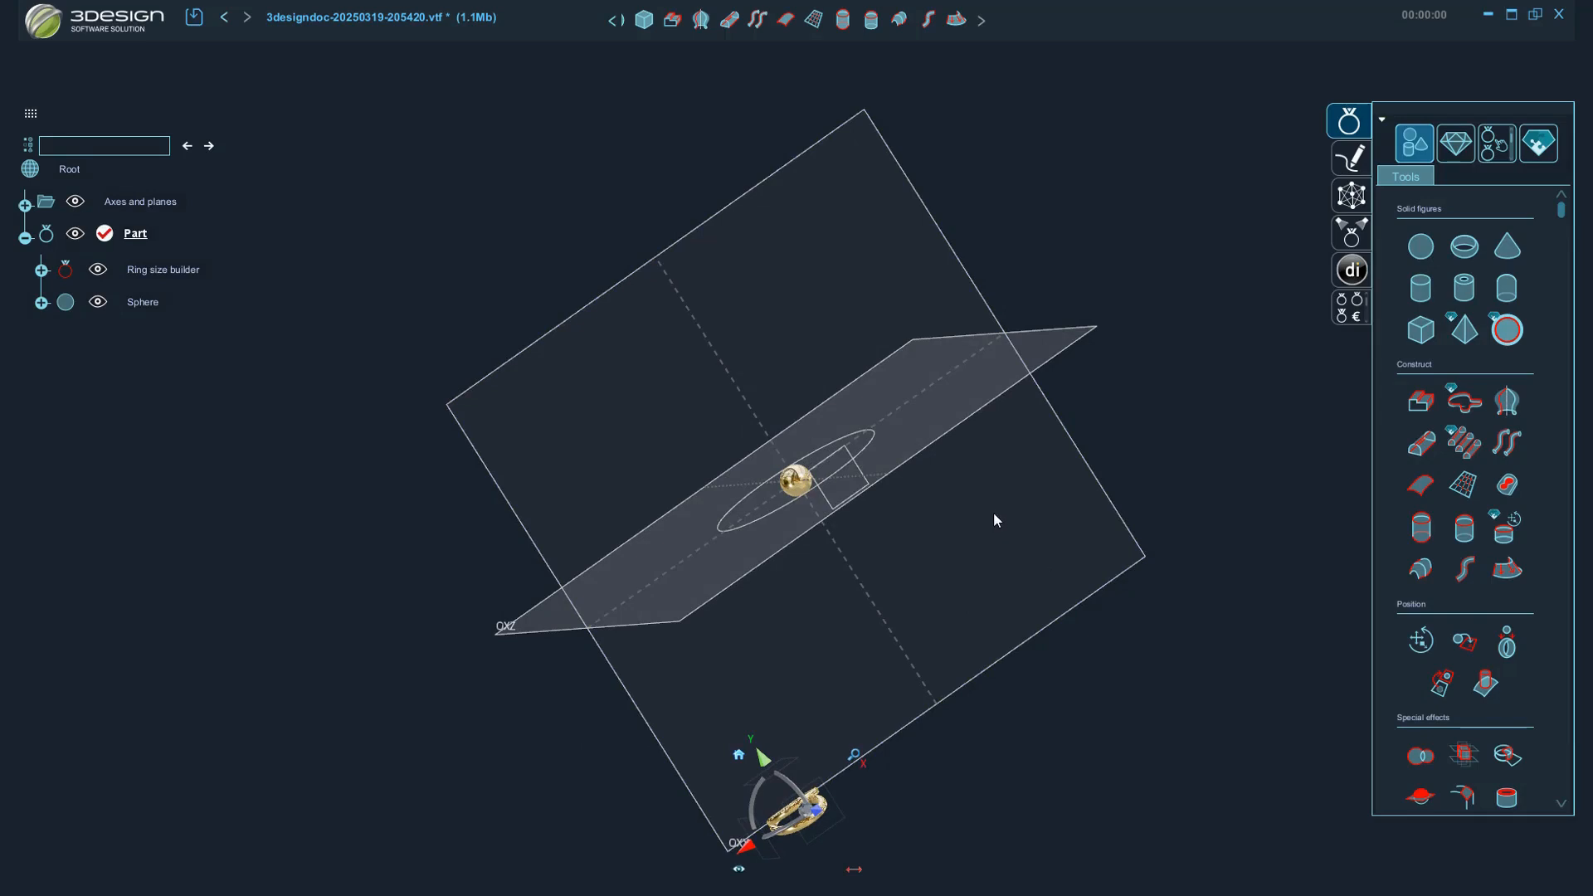
{"action": "left_click", "coordinate": [738, 755]}
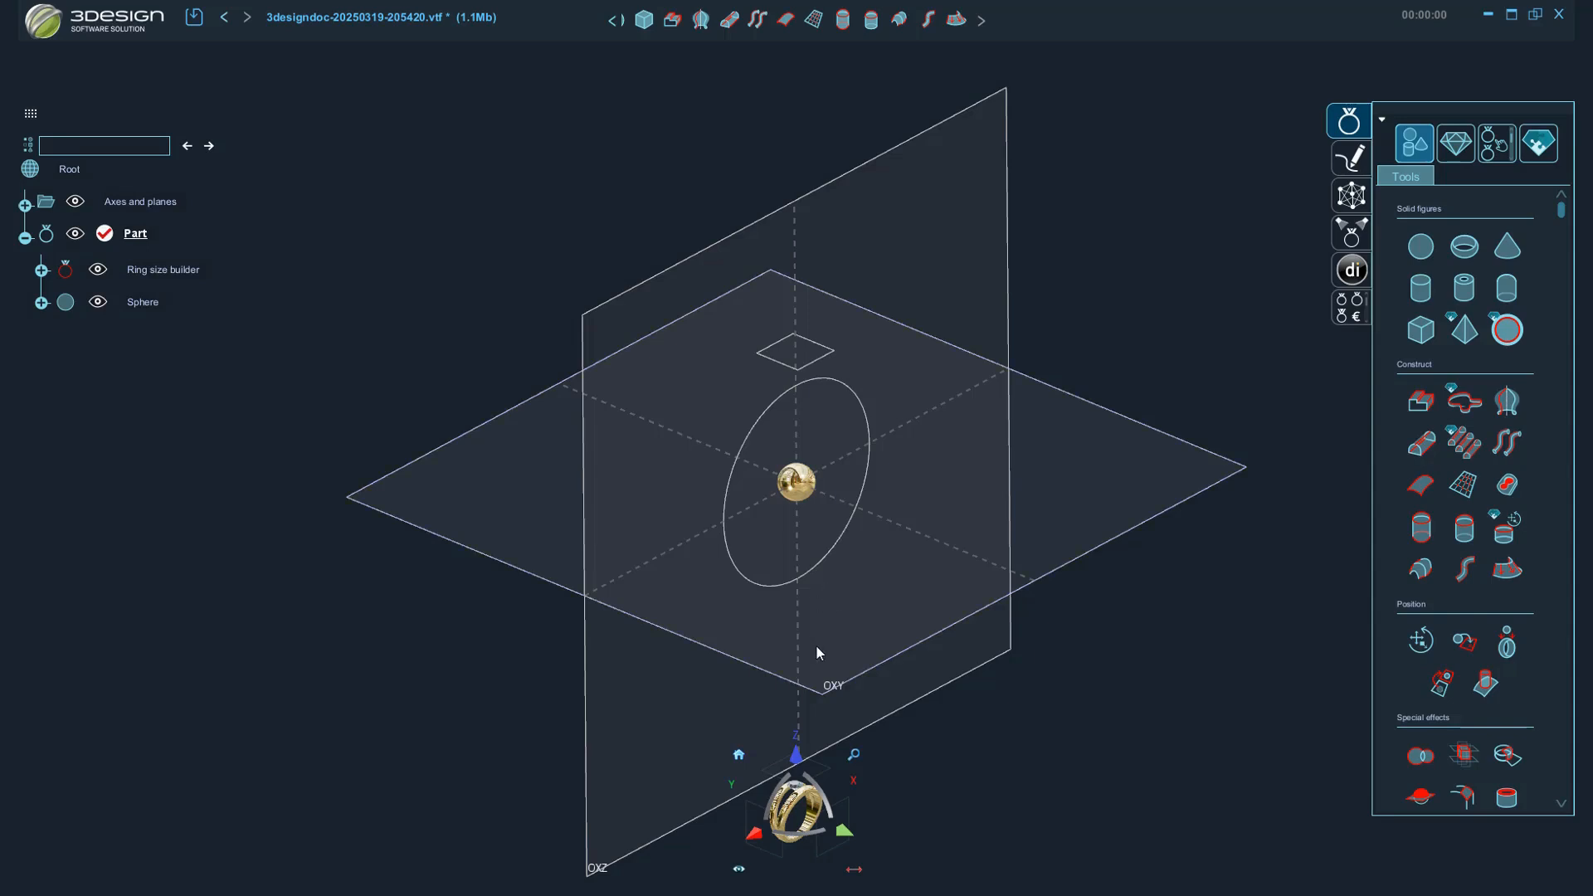
{"action": "left_click", "coordinate": [840, 843]}
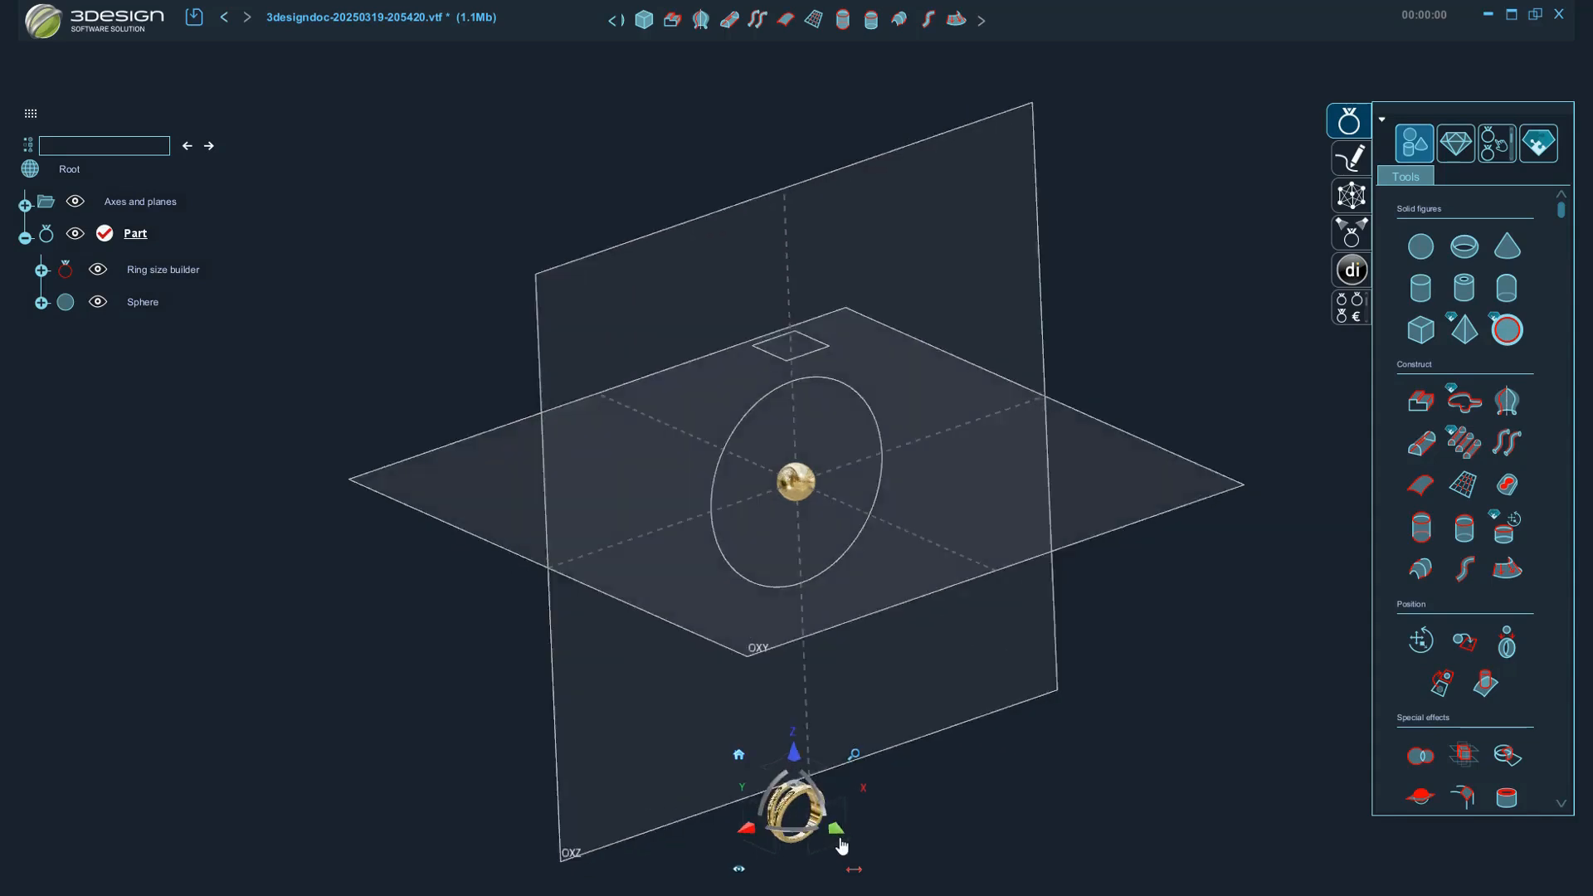
{"action": "left_click", "coordinate": [797, 751]}
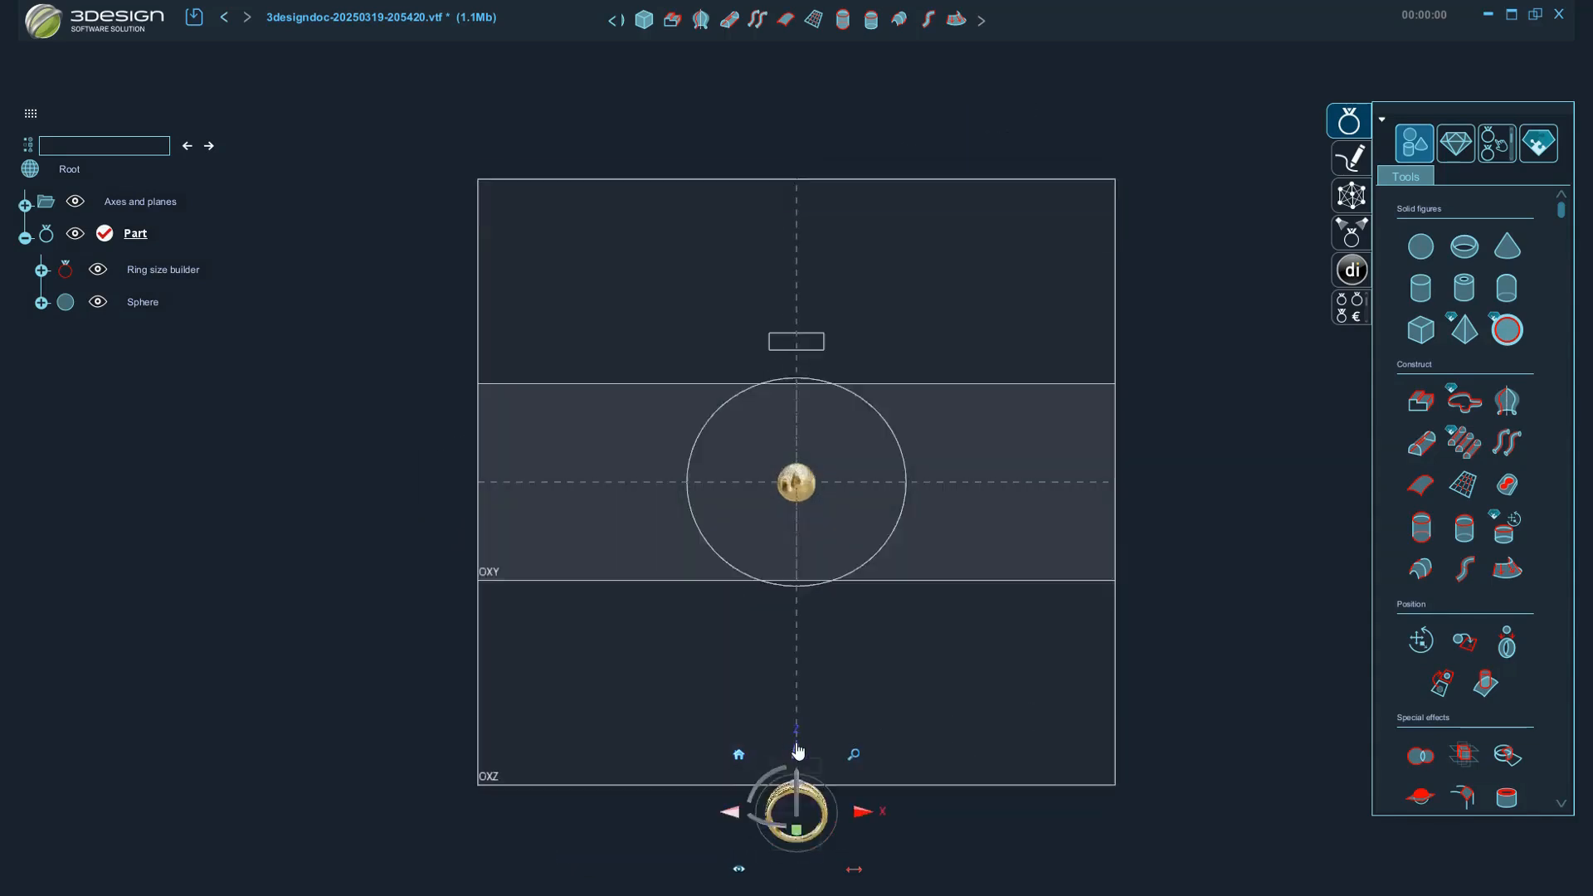
{"action": "left_click", "coordinate": [733, 814]}
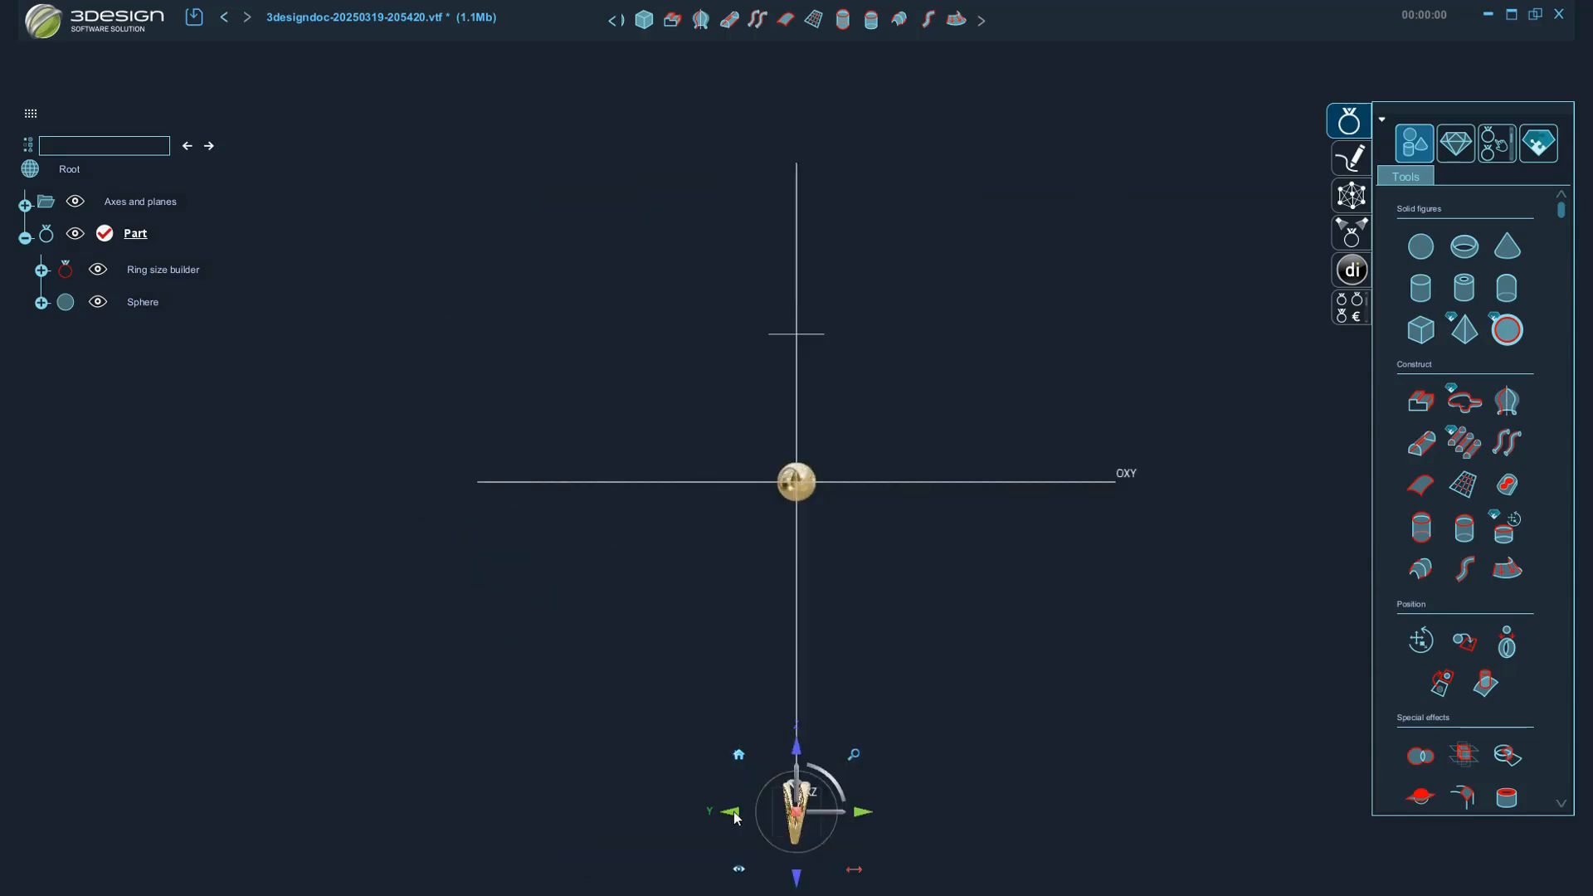
{"action": "left_click", "coordinate": [739, 754]}
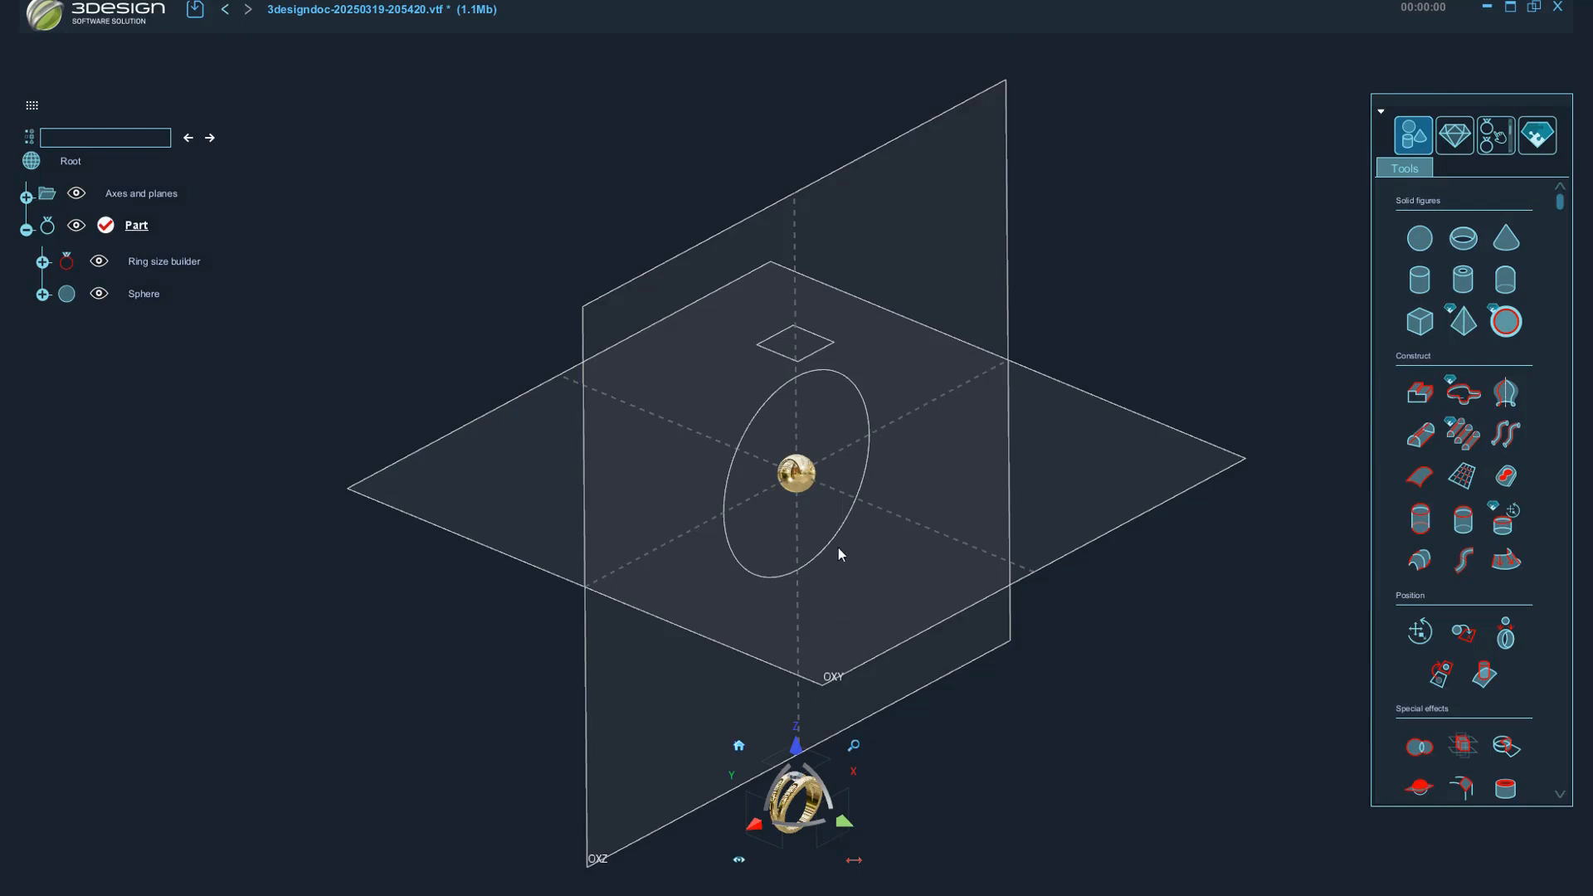
Move the sphere up along the Z axis by 9 mm with Move/Rotate/Scale.
{"action": "left_click", "coordinate": [795, 478]}
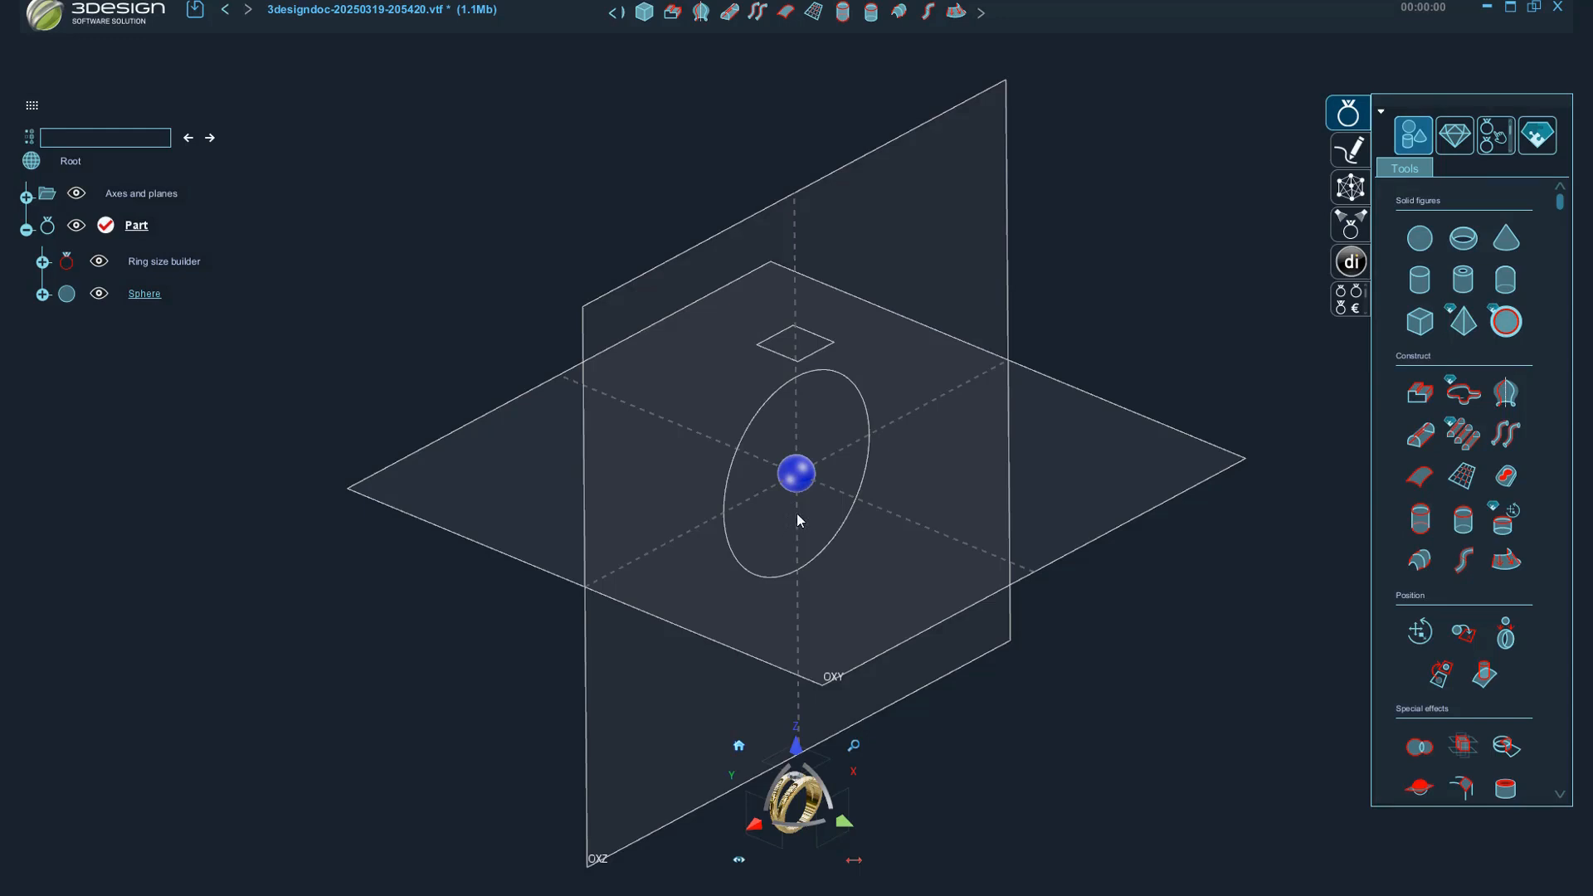
{"action": "left_click", "coordinate": [844, 823]}
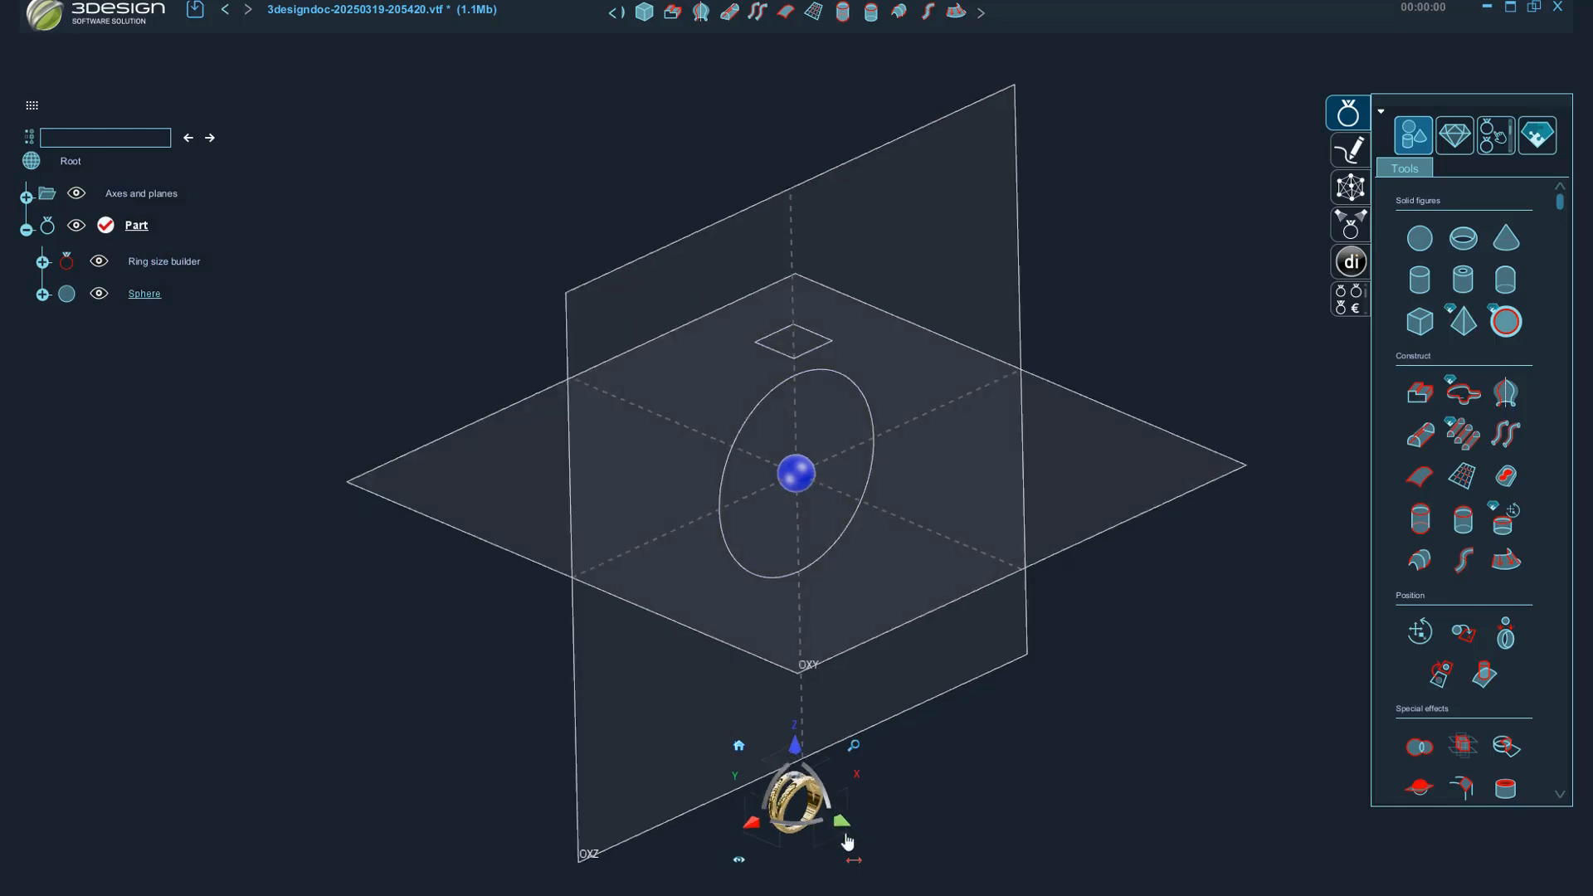
{"action": "left_click", "coordinate": [800, 468]}
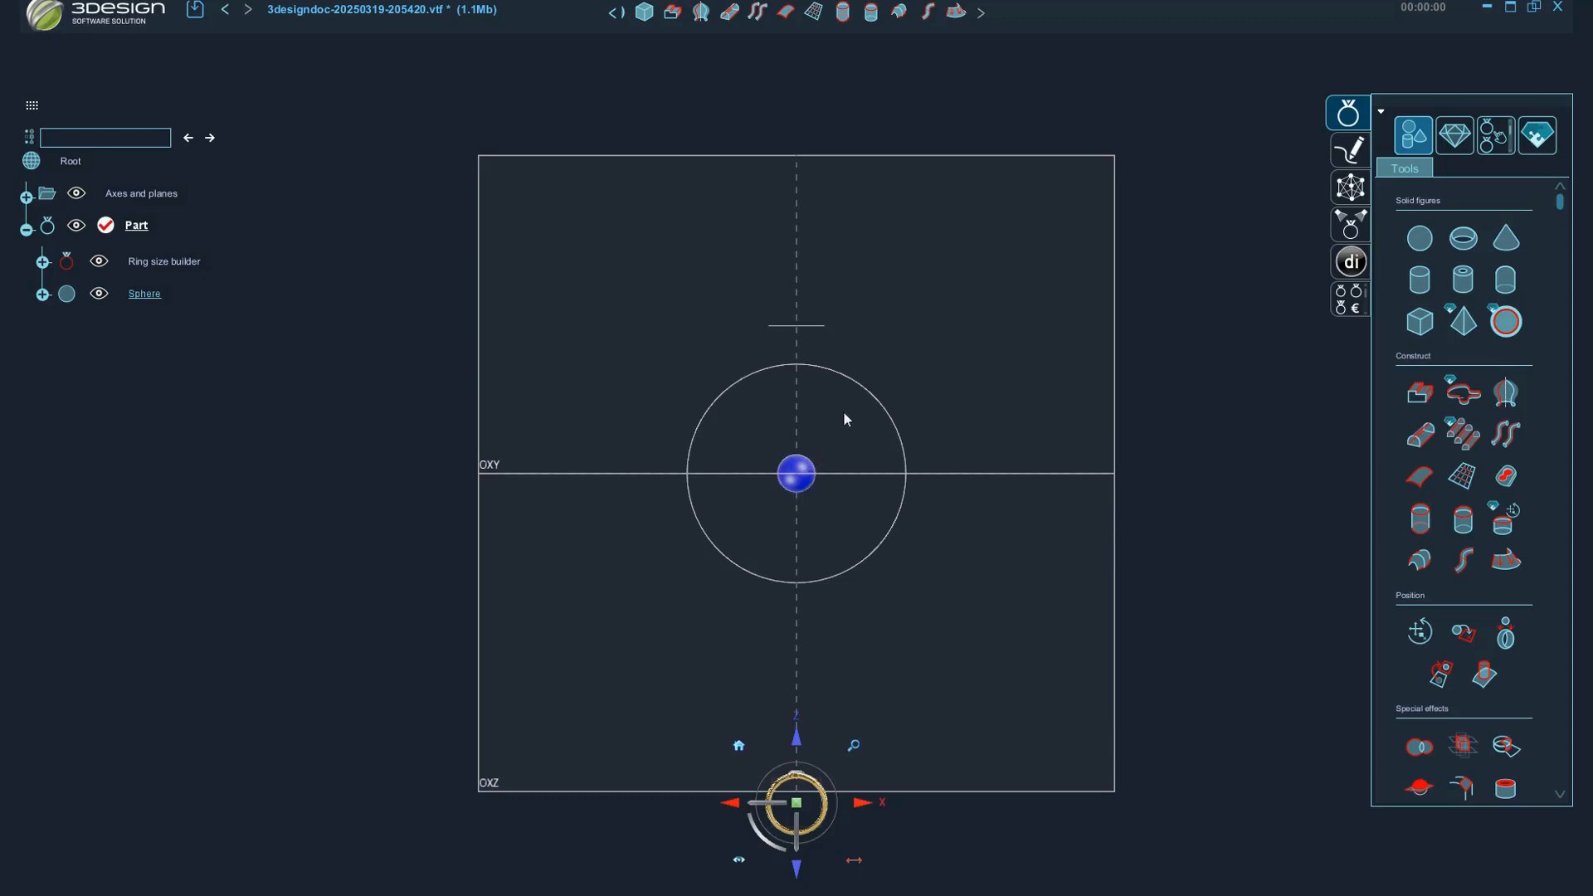
{"action": "left_click", "coordinate": [1418, 633]}
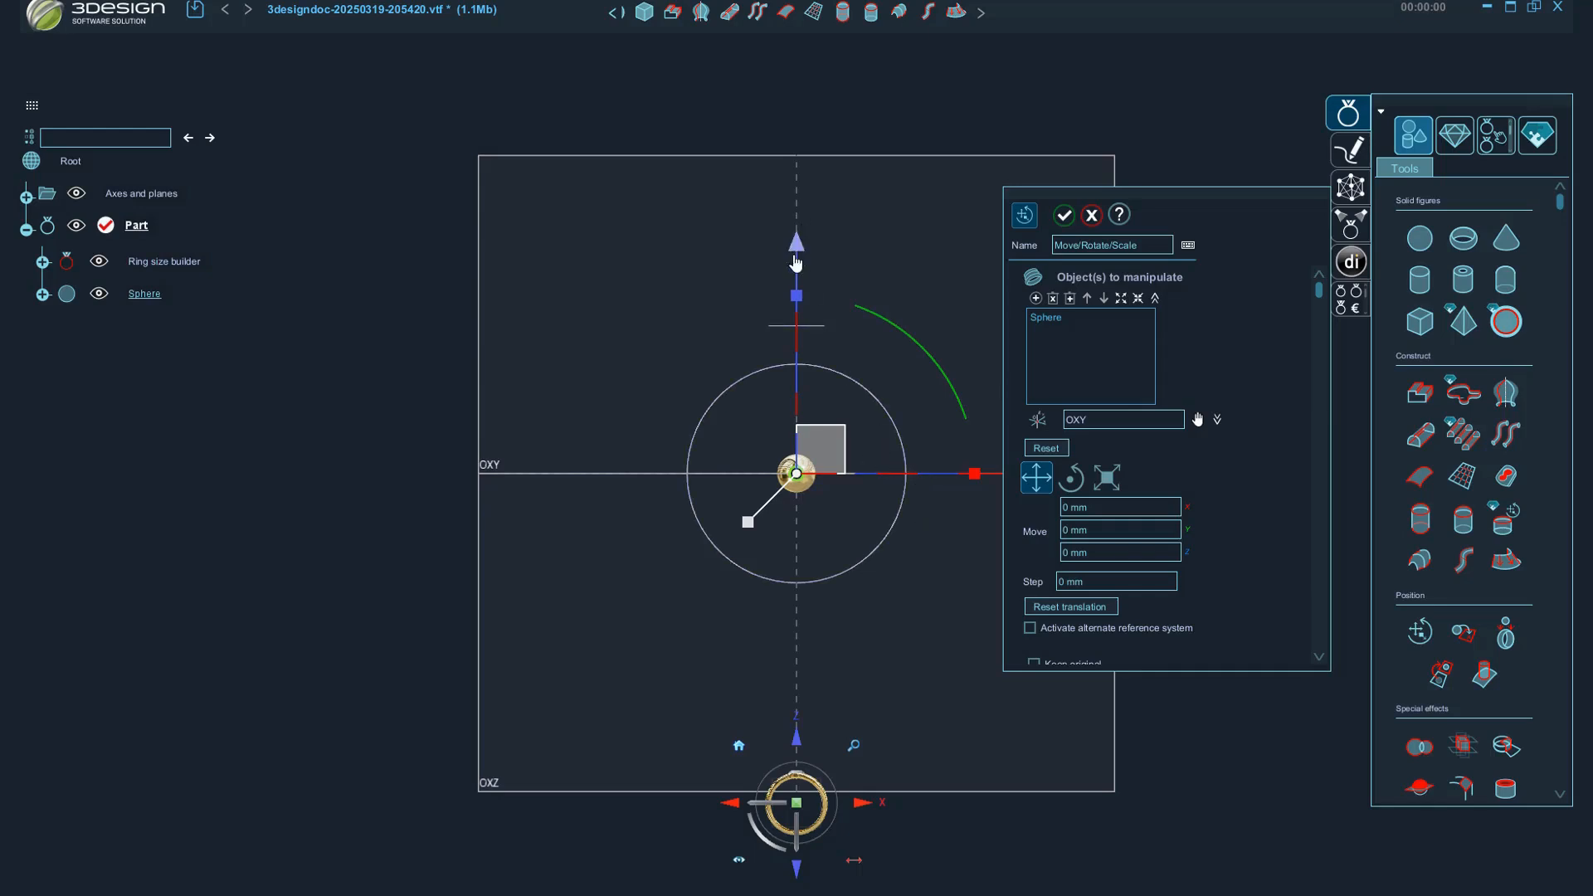
{"action": "left_click_drag", "start_coordinate": [797, 249], "coordinate": [798, 170]}
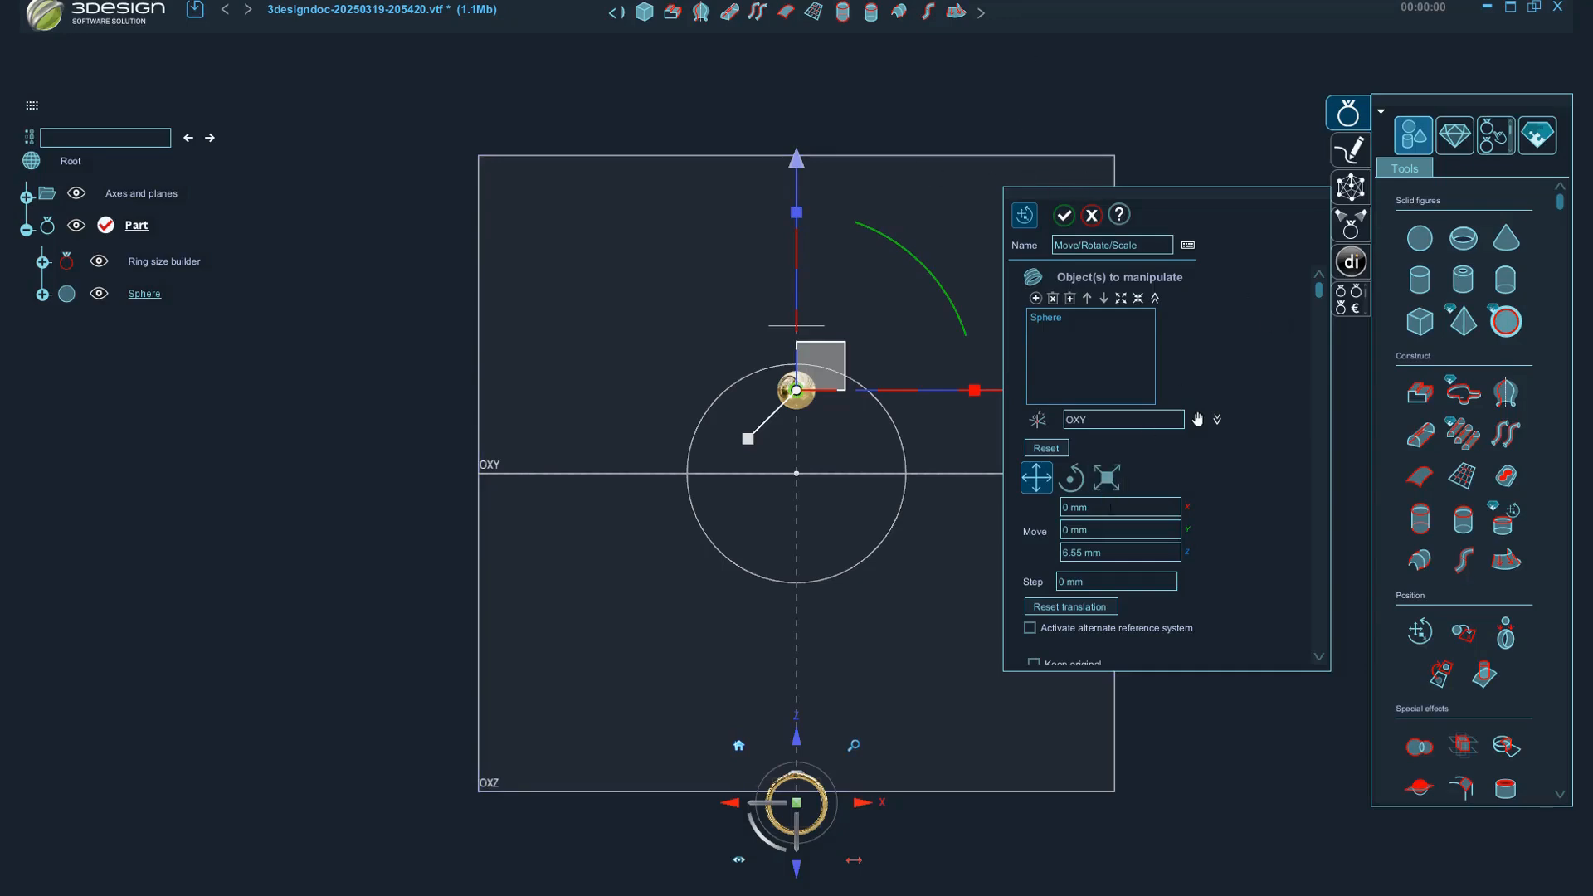
{"action": "left_click", "coordinate": [1117, 546]}
{"action": "type", "text": "9"}
{"action": "key", "text": "Return"}
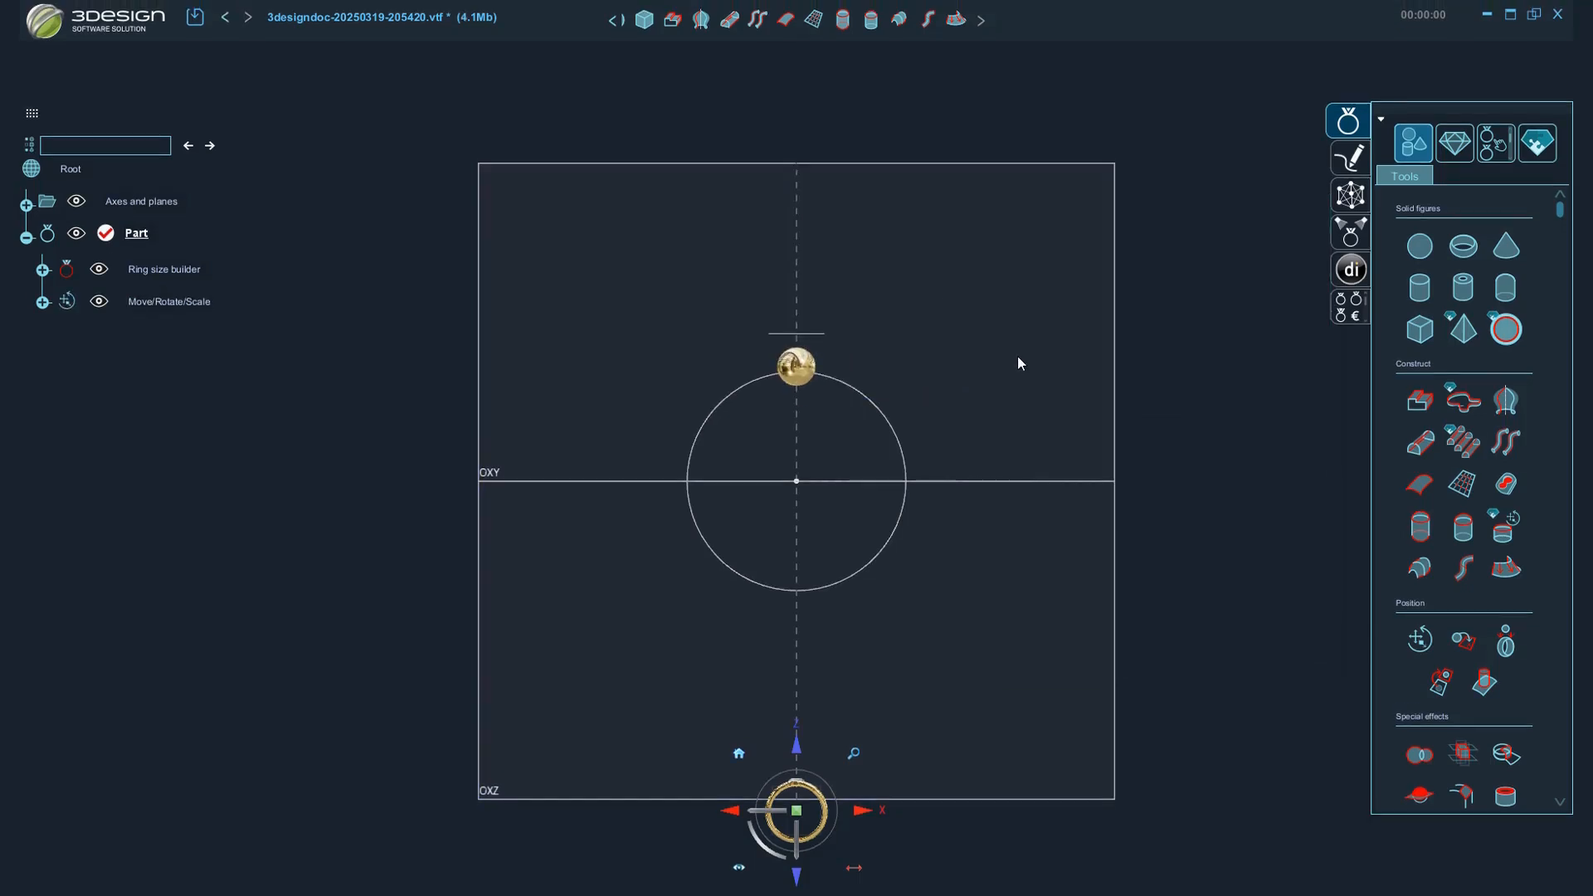
Circularly duplicate the moved sphere around the OY axis with 30 copies over 360°.
{"action": "left_click", "coordinate": [794, 366]}
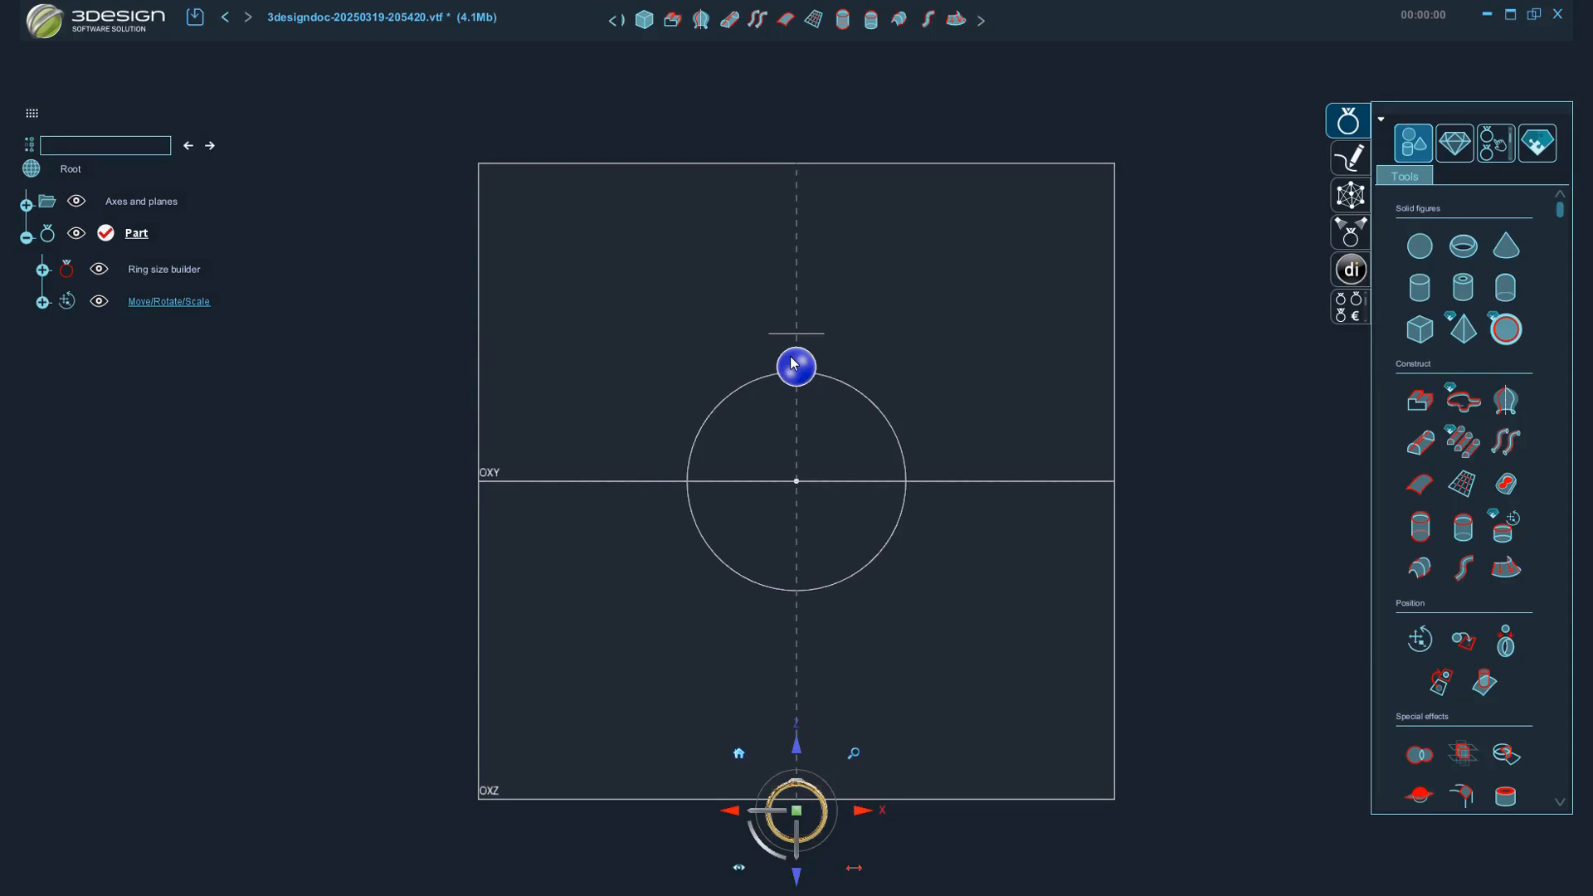
{"action": "scroll", "coordinate": [1509, 506], "scroll_direction": "down", "scroll_amount": 3}
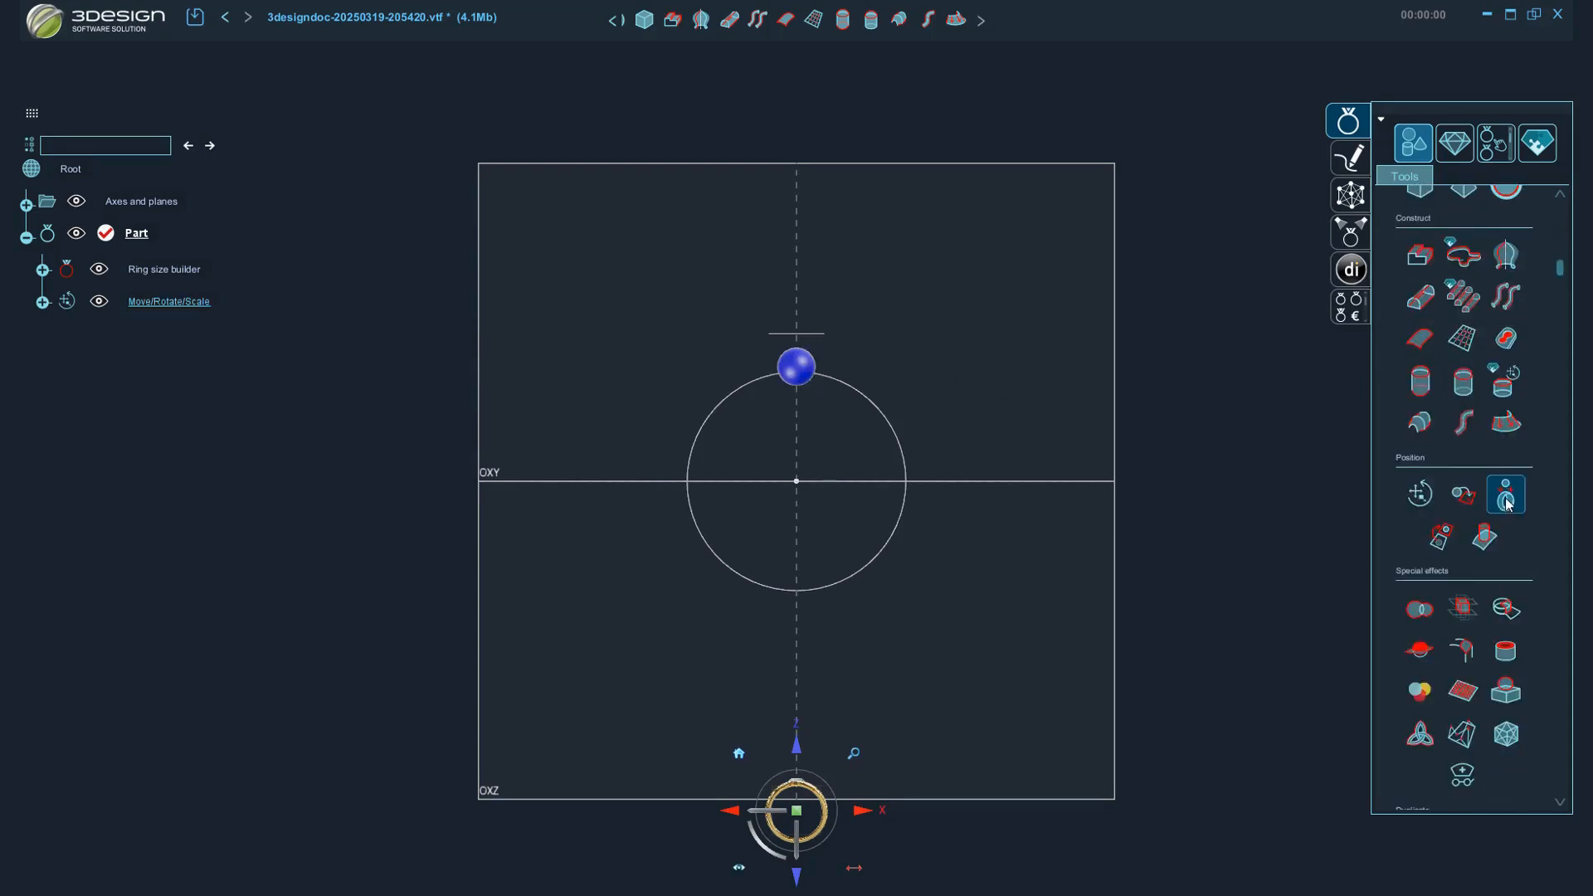
{"action": "scroll", "coordinate": [1509, 503], "scroll_direction": "down", "scroll_amount": 6}
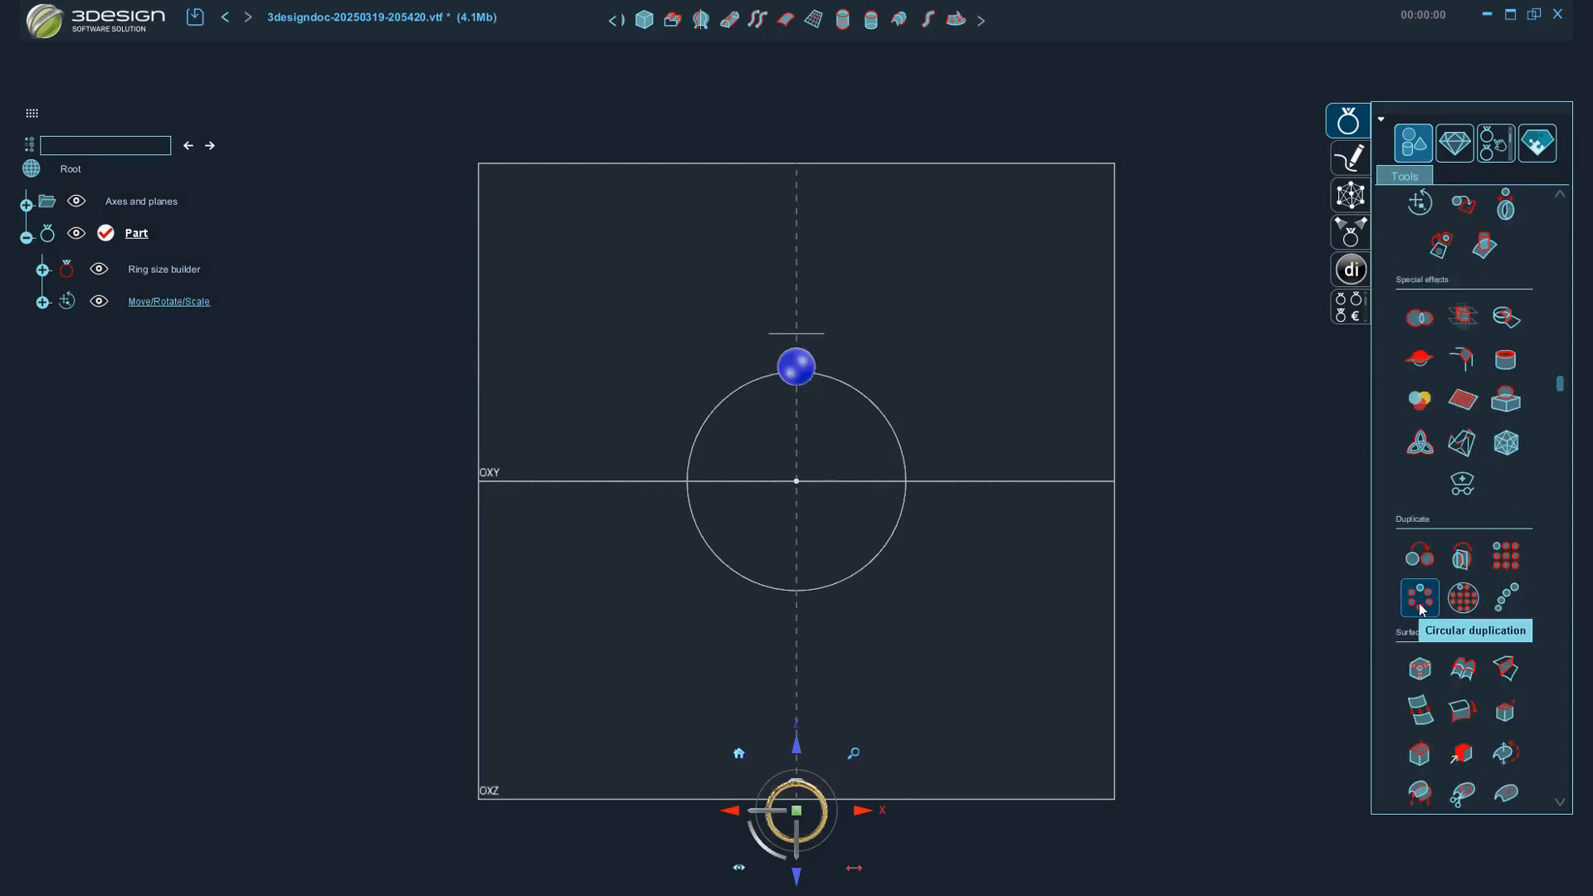
{"action": "left_click", "coordinate": [1420, 598]}
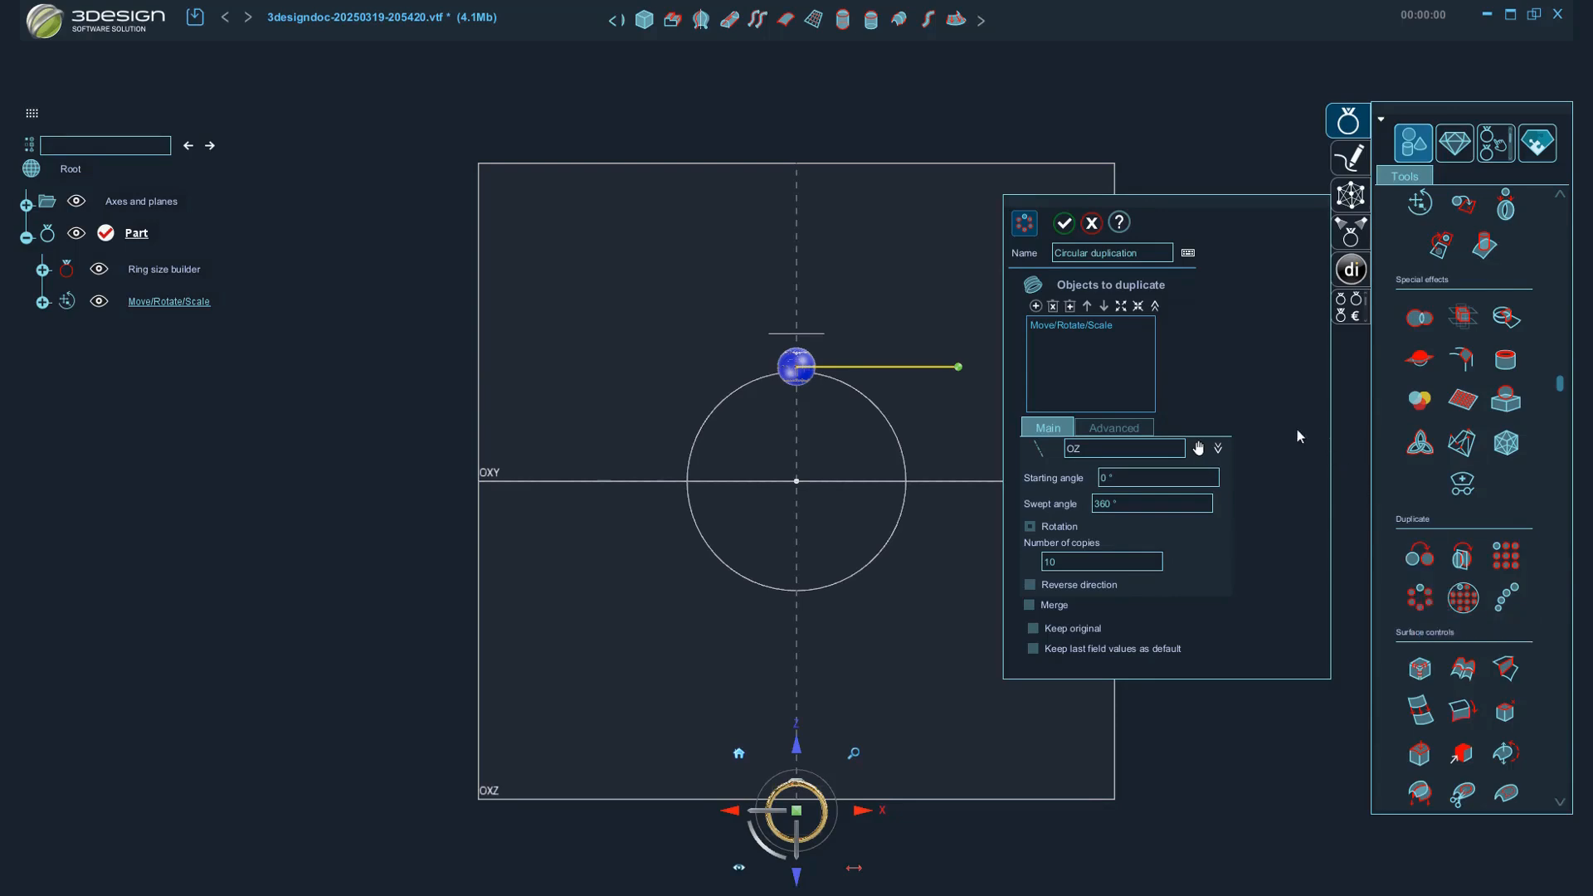
{"action": "left_click", "coordinate": [1218, 449]}
{"action": "left_click", "coordinate": [1188, 470]}
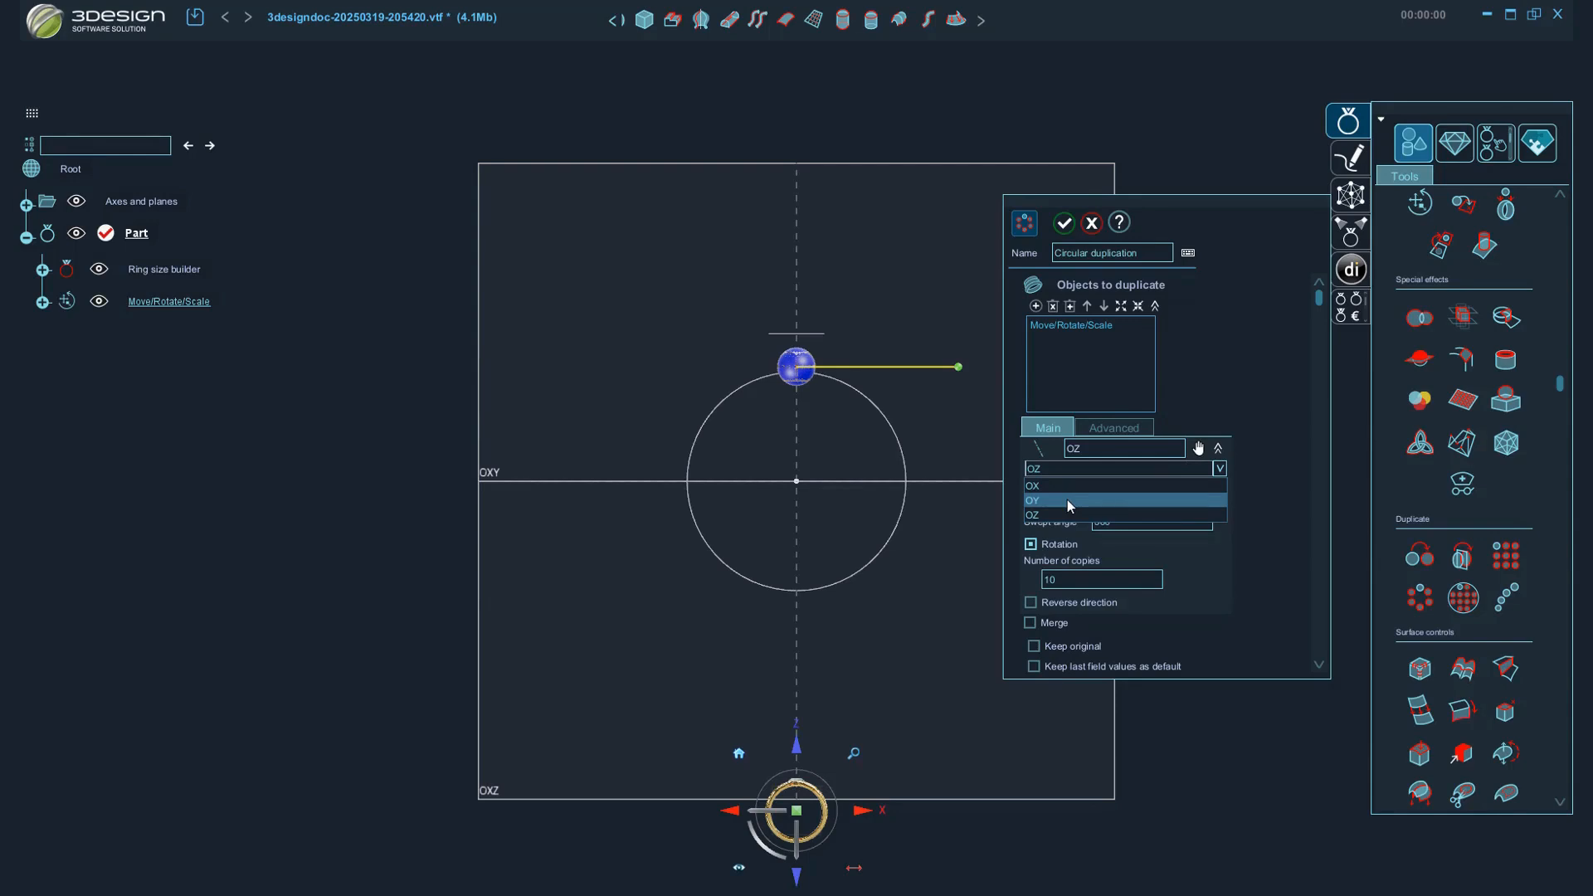
{"action": "left_click", "coordinate": [1067, 500]}
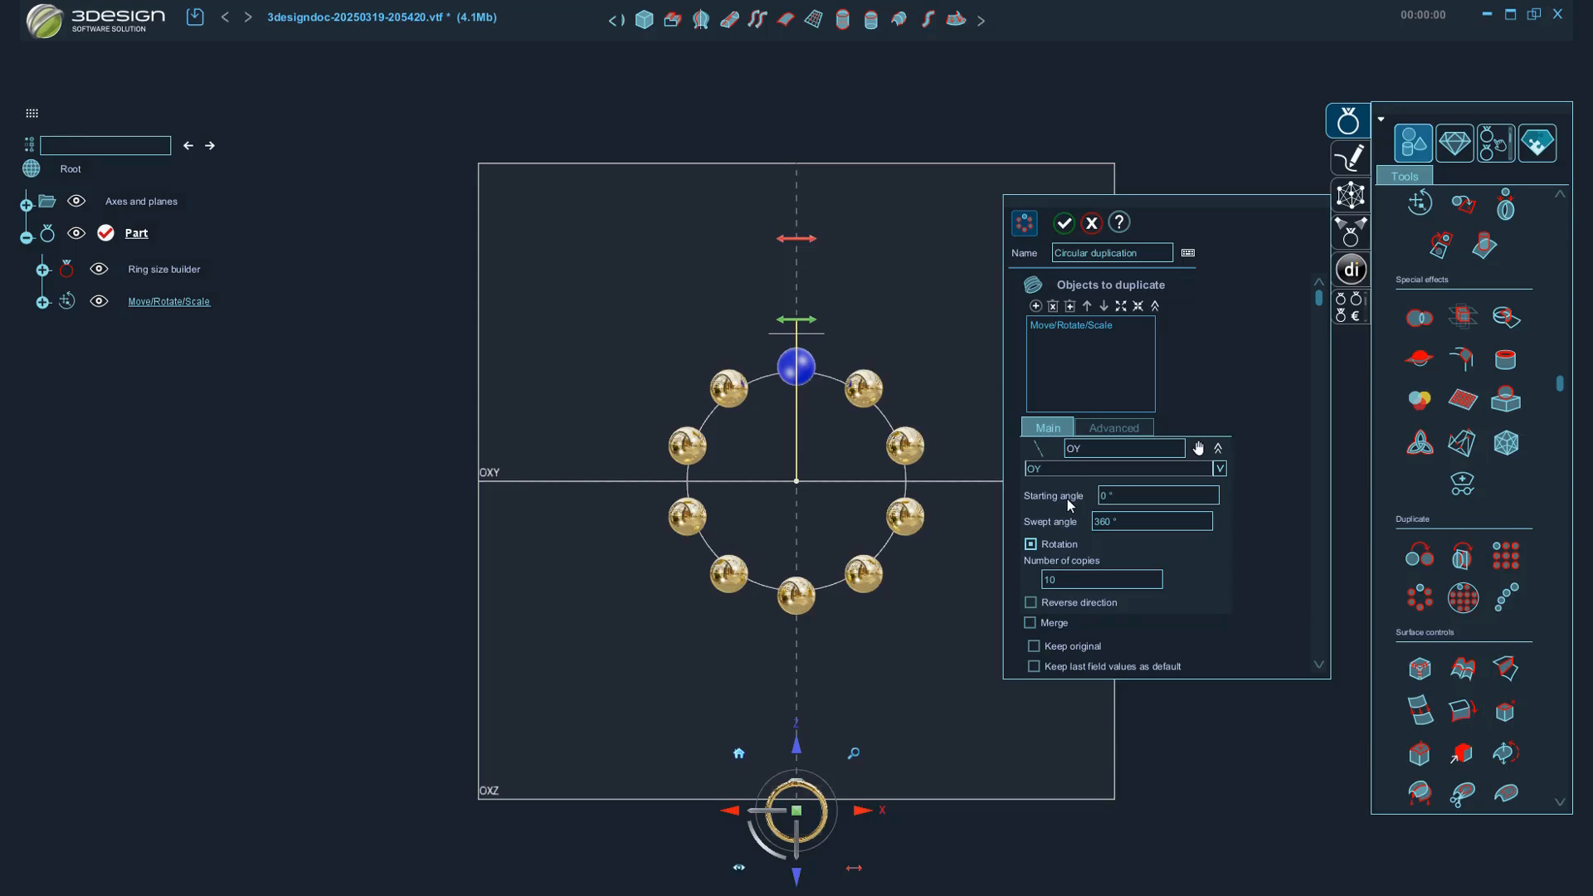
{"action": "double_click", "coordinate": [1075, 581]}
{"action": "type", "text": "30"}
{"action": "key", "text": "Return"}
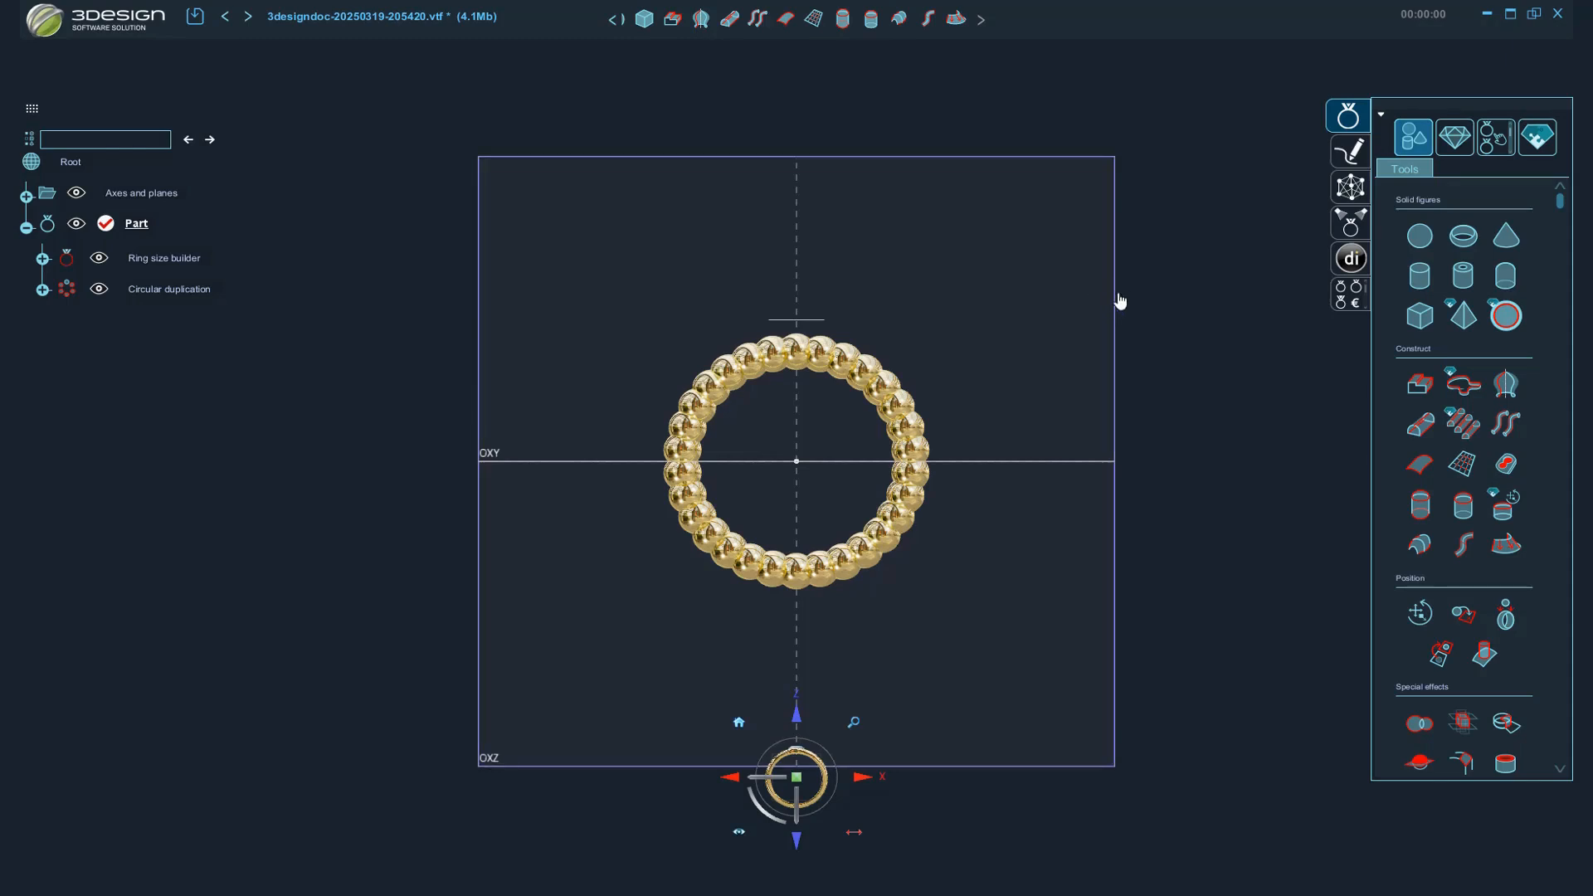
Trim the duplicated spheres to finger size using the Ring size builder with a 0 mm offset.
{"action": "left_click", "coordinate": [1457, 141]}
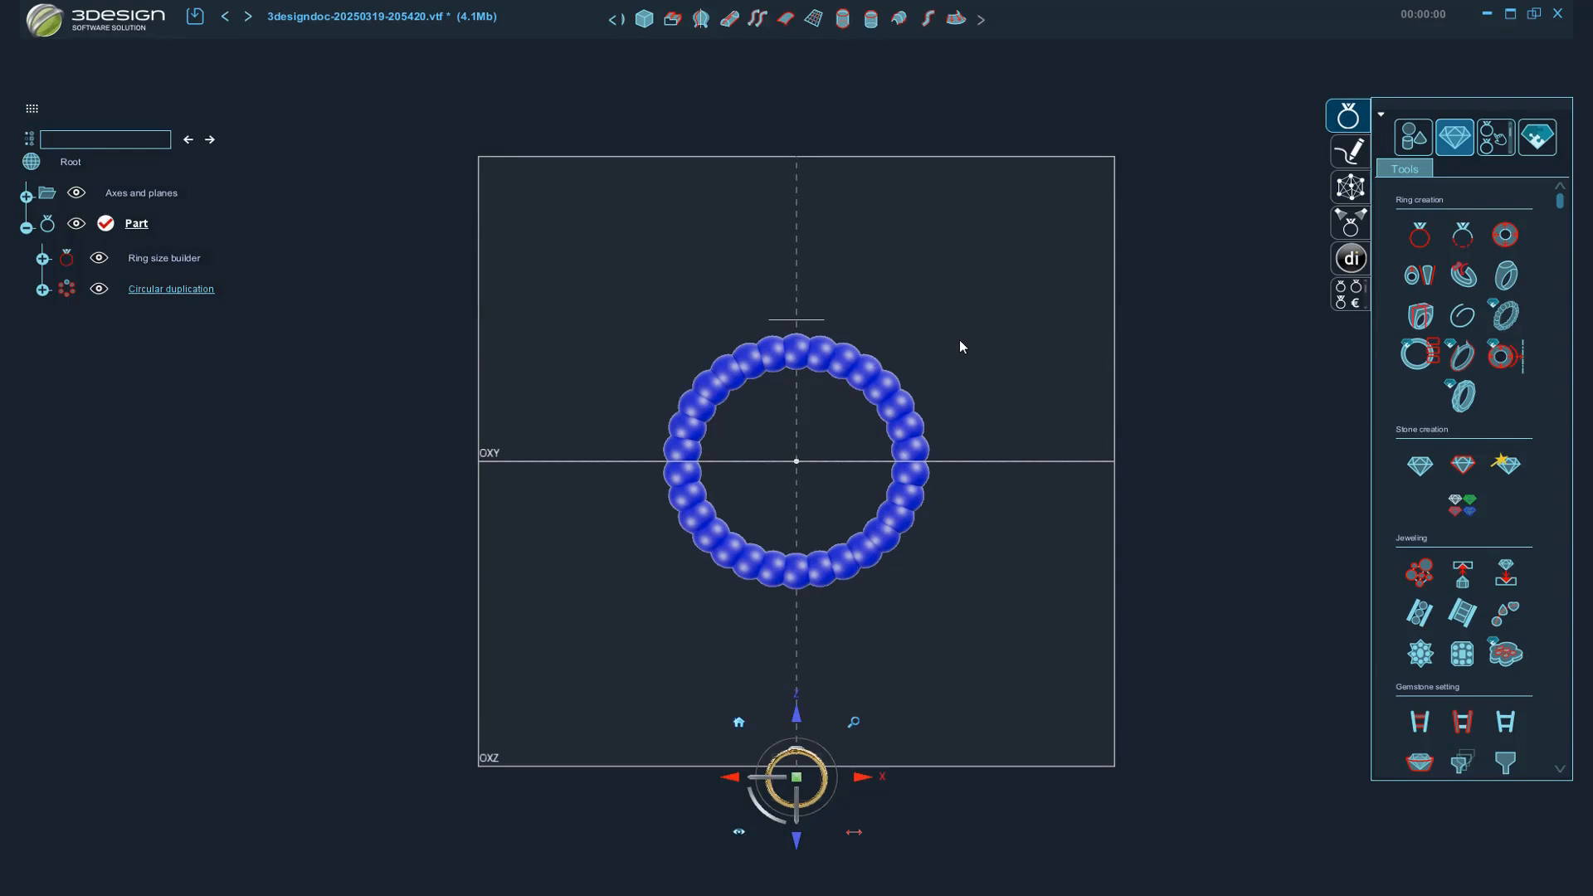
{"action": "scroll", "coordinate": [1482, 438], "scroll_direction": "down", "scroll_amount": 5}
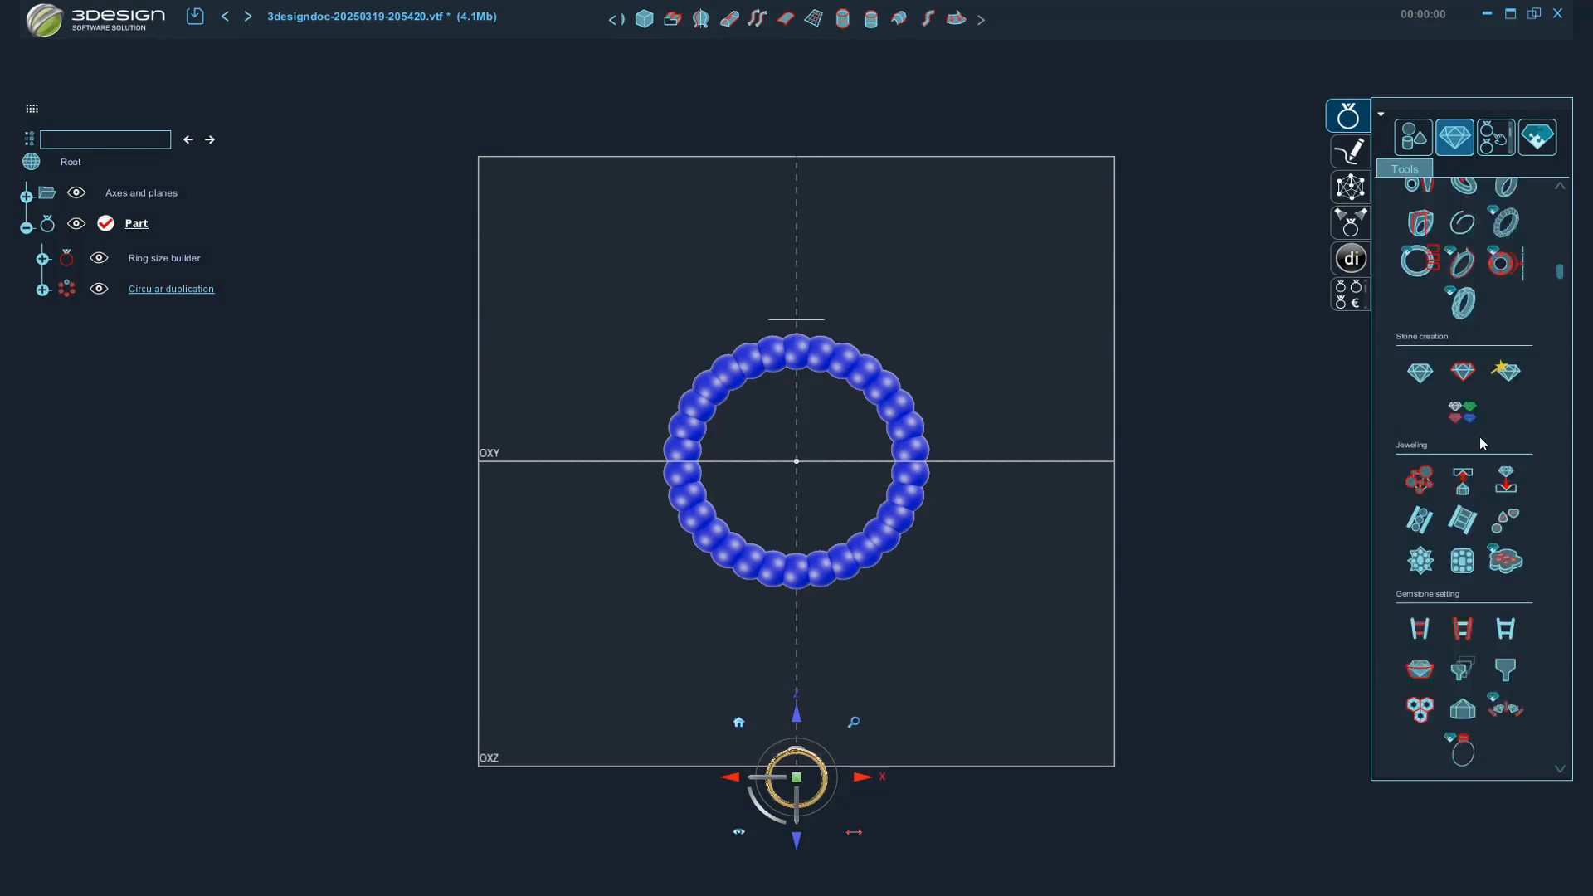
{"action": "scroll", "coordinate": [1485, 440], "scroll_direction": "down", "scroll_amount": 3}
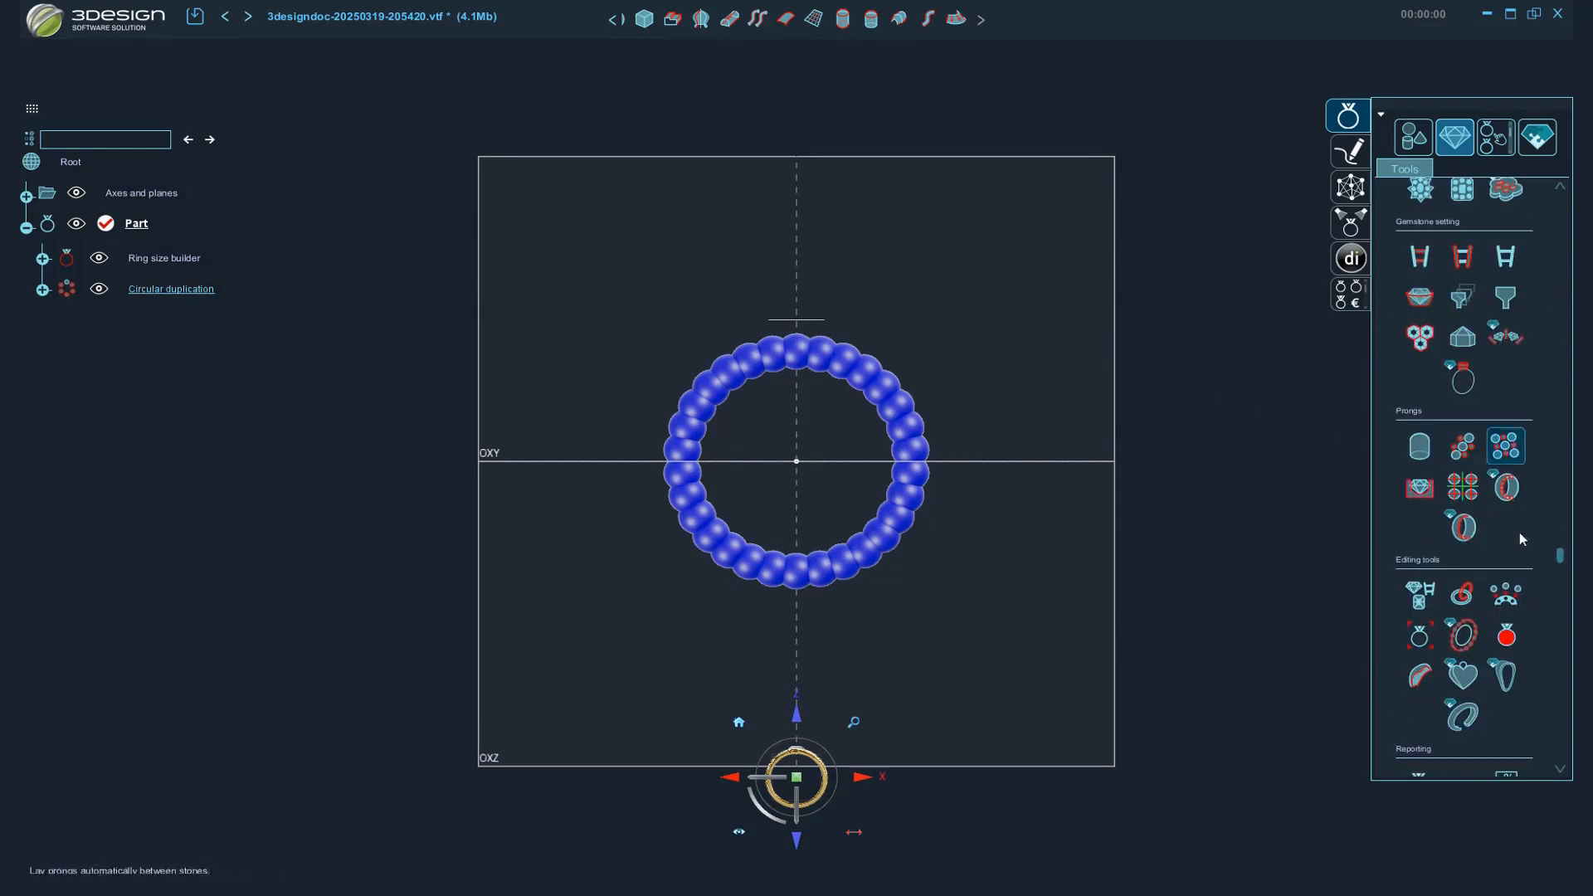
{"action": "left_click", "coordinate": [1508, 634]}
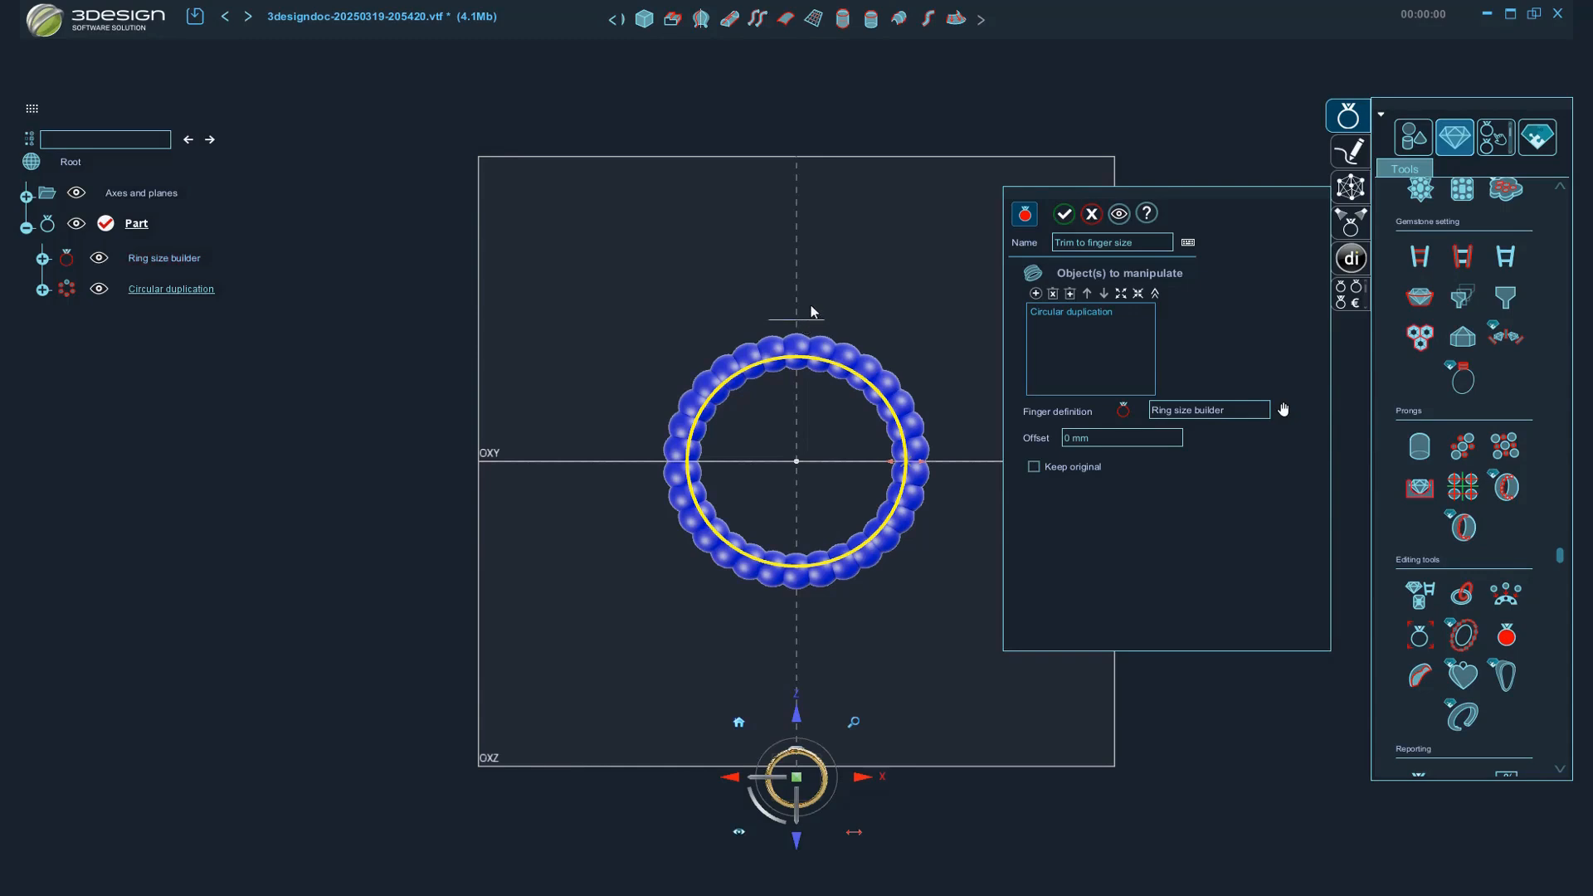
{"action": "left_click", "coordinate": [1068, 223]}
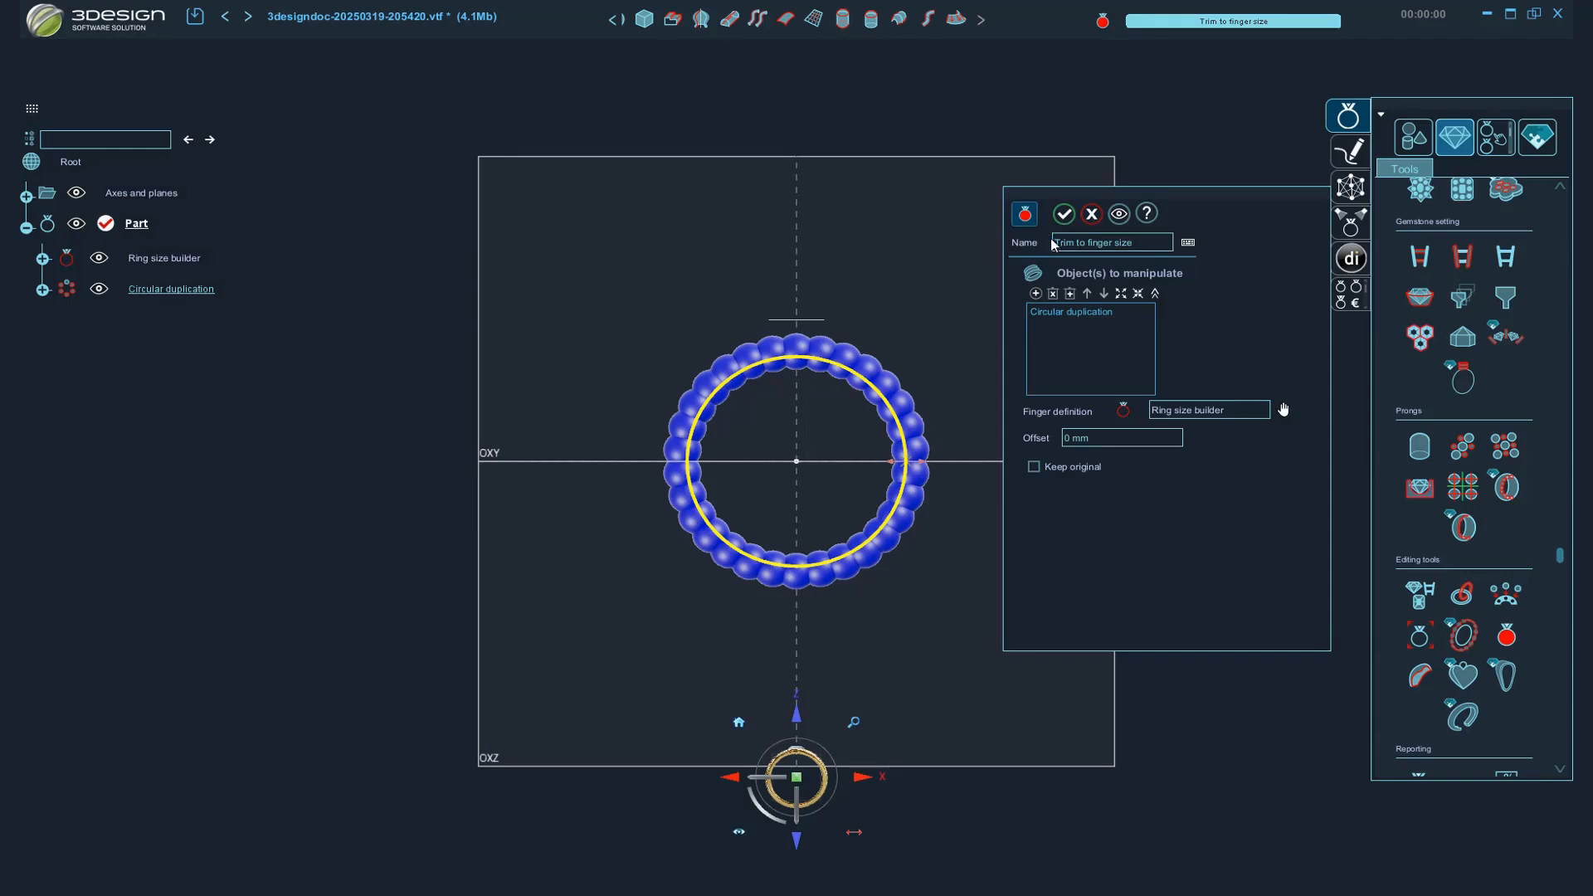
{"action": "right_click_drag", "start_coordinate": [1102, 307], "coordinate": [943, 495]}
{"action": "left_click", "coordinate": [903, 430]}
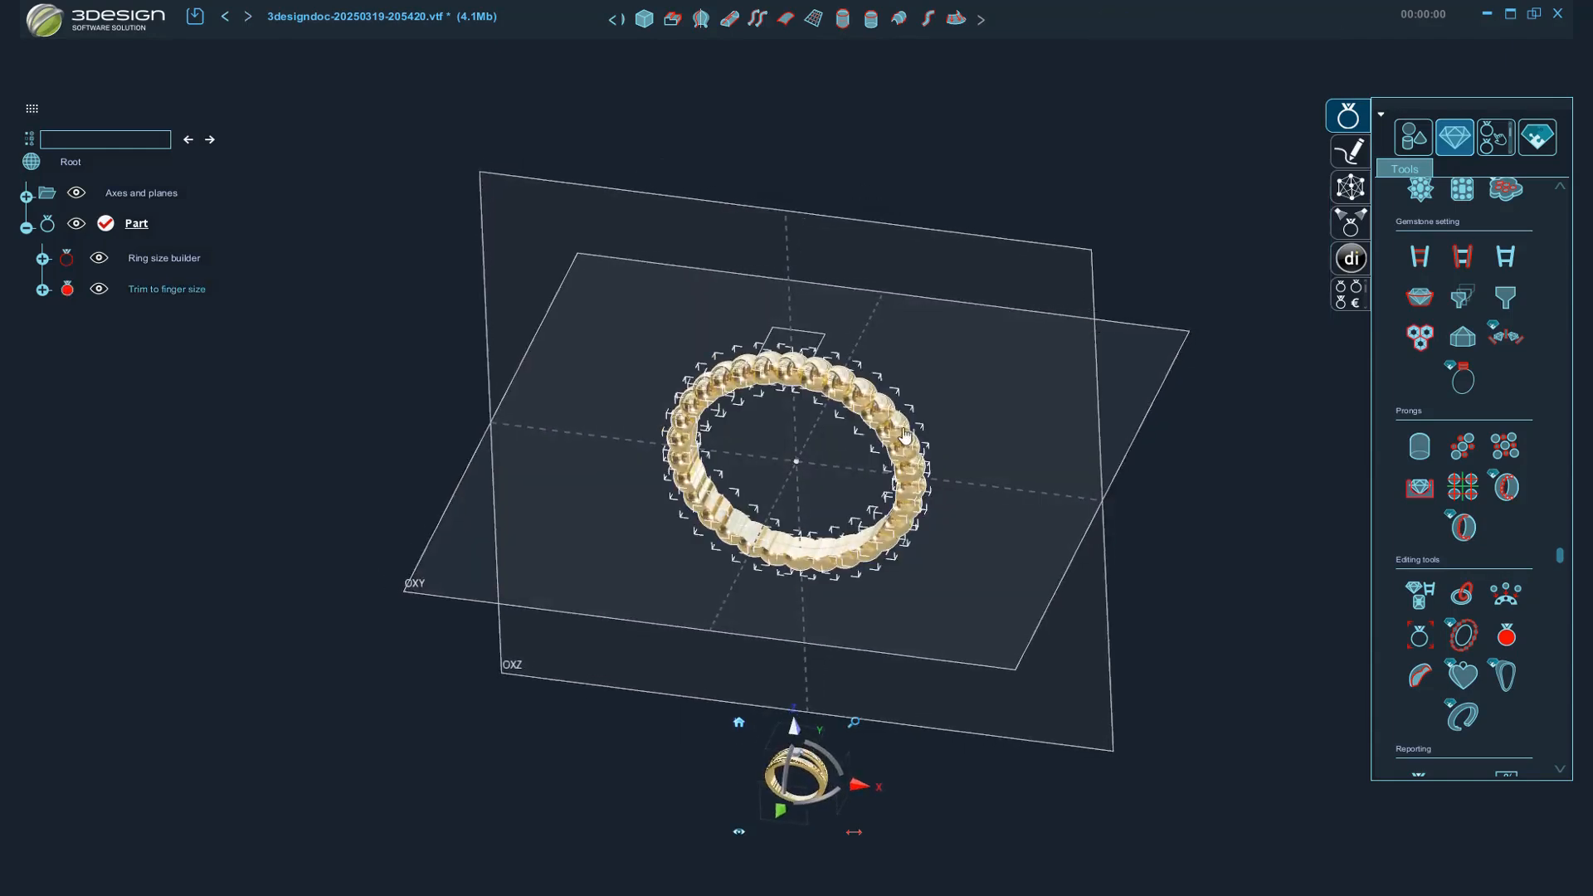
{"action": "right_click_drag", "start_coordinate": [1087, 520], "coordinate": [818, 564]}
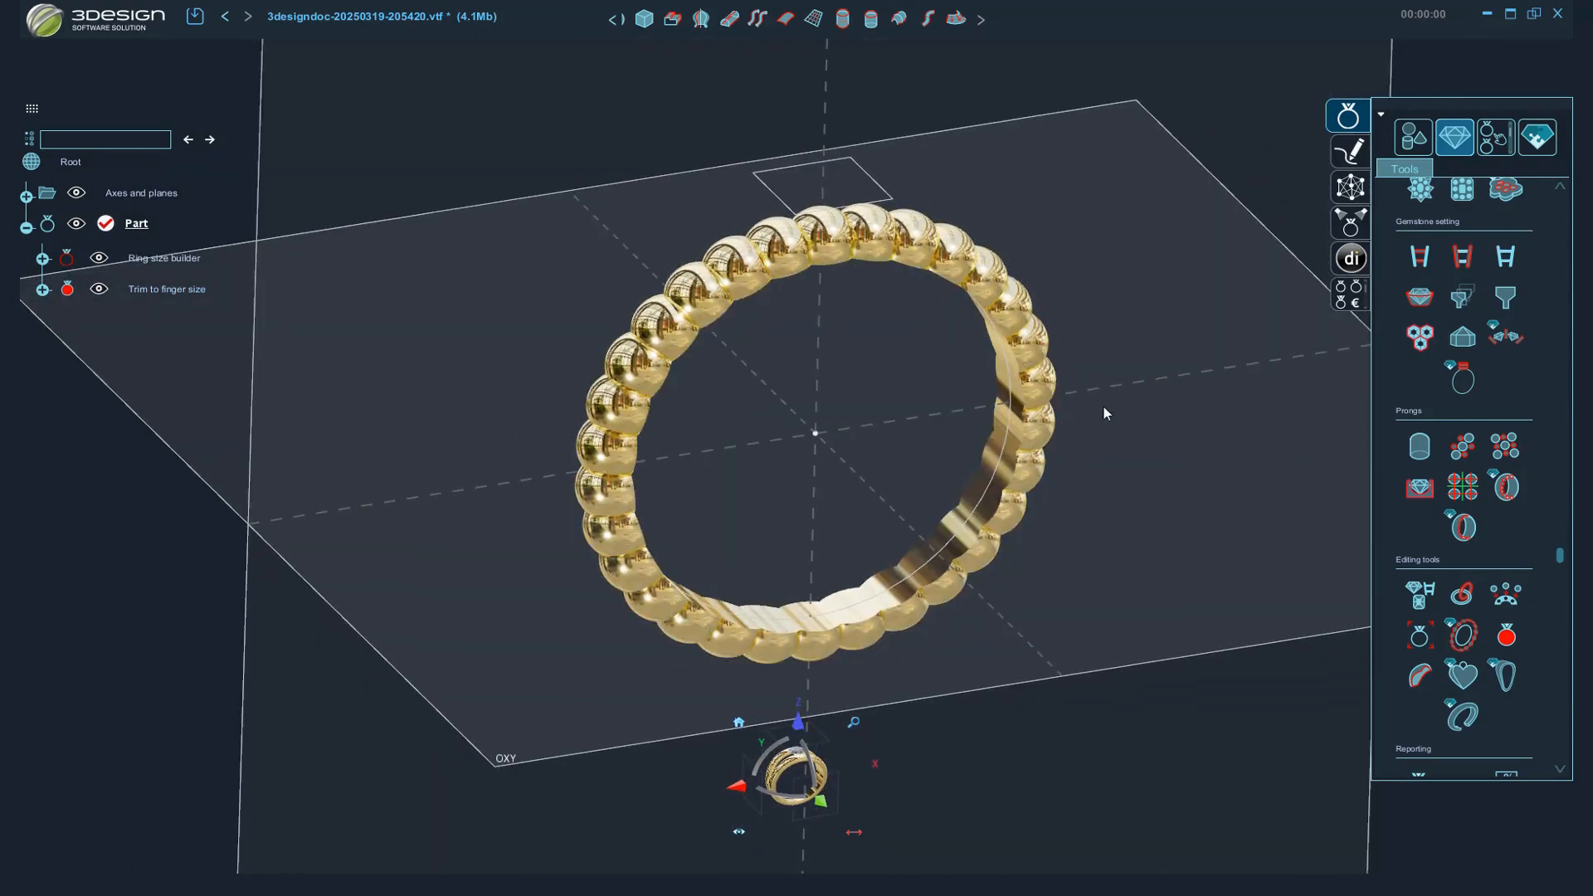